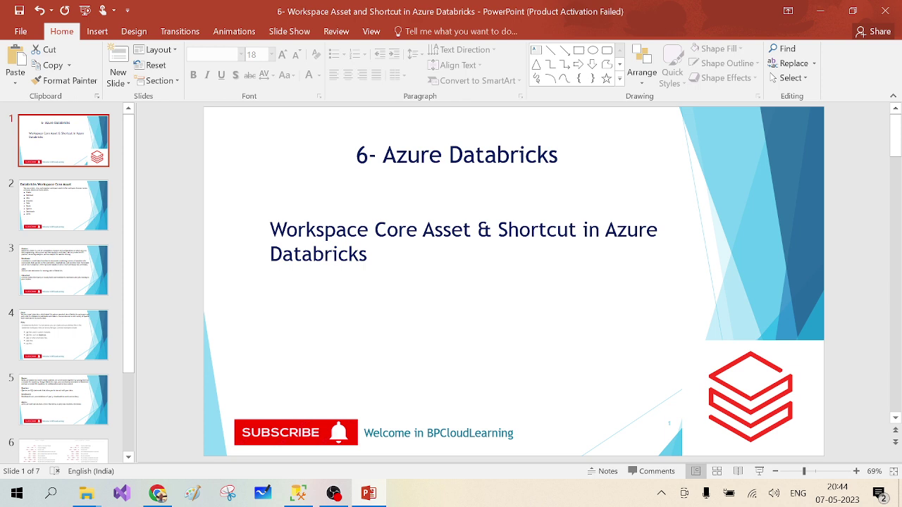
Step: Show slide 2, 'Databricks Workspace Core Asset', listing assets from Cluster through Alerts
{"action": "left_click", "coordinate": [78, 210]}
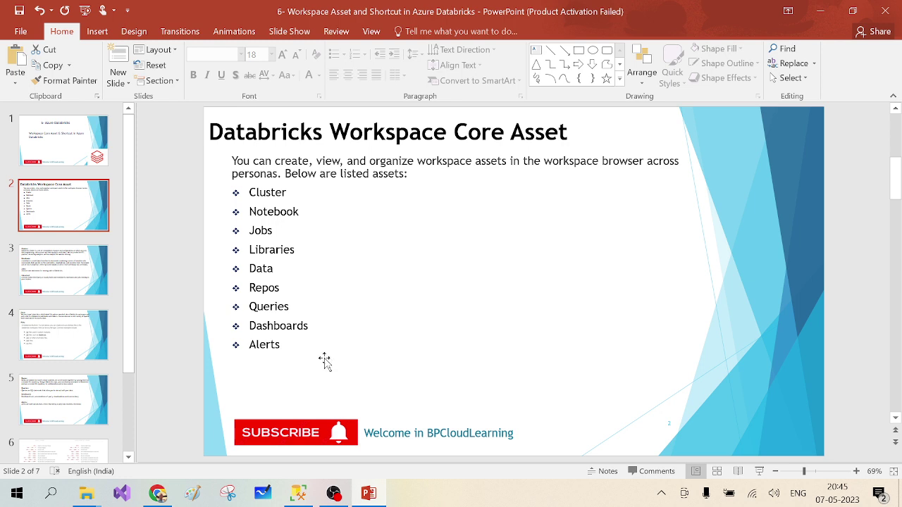
Step: Show slide 3, which defines Cluster, Notebook, Jobs and Libraries
{"action": "left_click", "coordinate": [67, 260]}
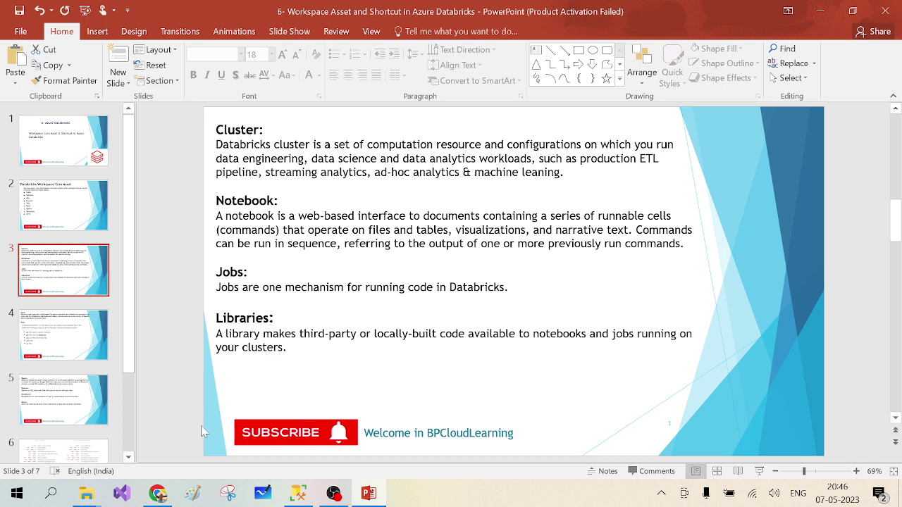
Step: In Azure Databricks, go to Compute and start a new compute cluster form
{"action": "left_click", "coordinate": [157, 493]}
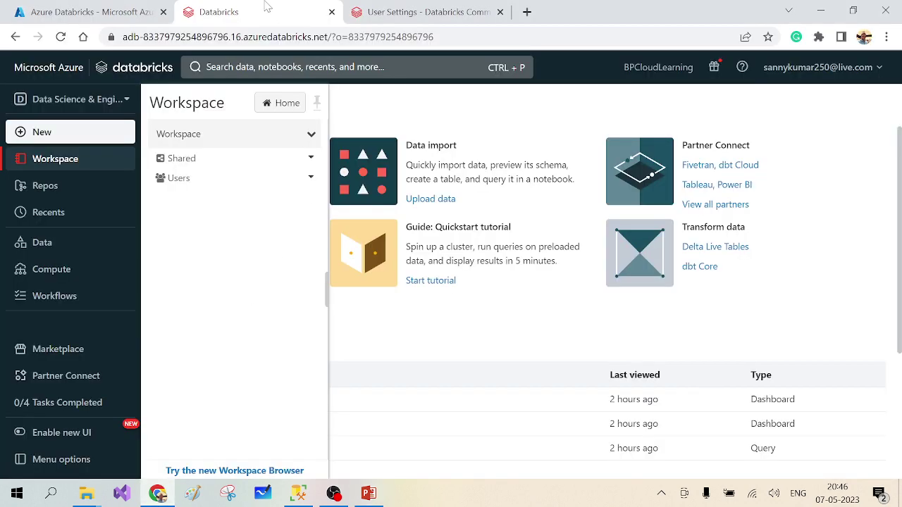
{"action": "left_click", "coordinate": [399, 12]}
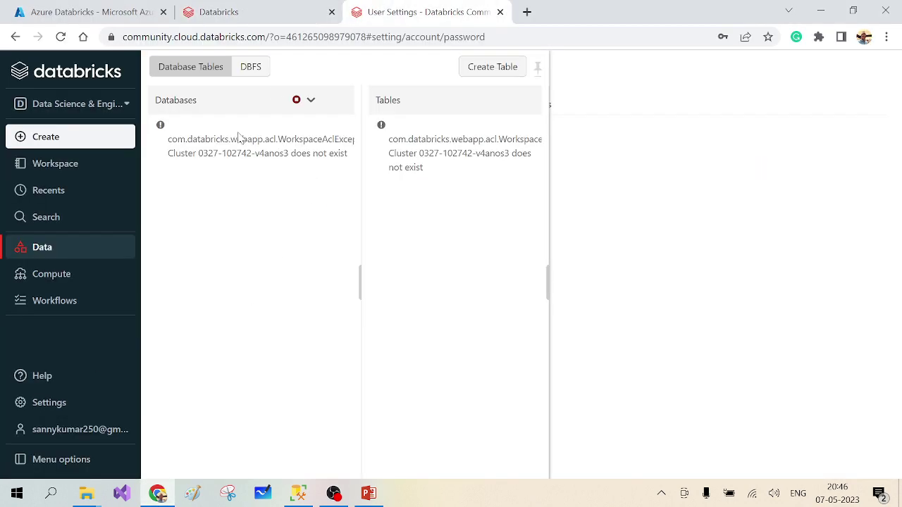
{"action": "left_click", "coordinate": [252, 20]}
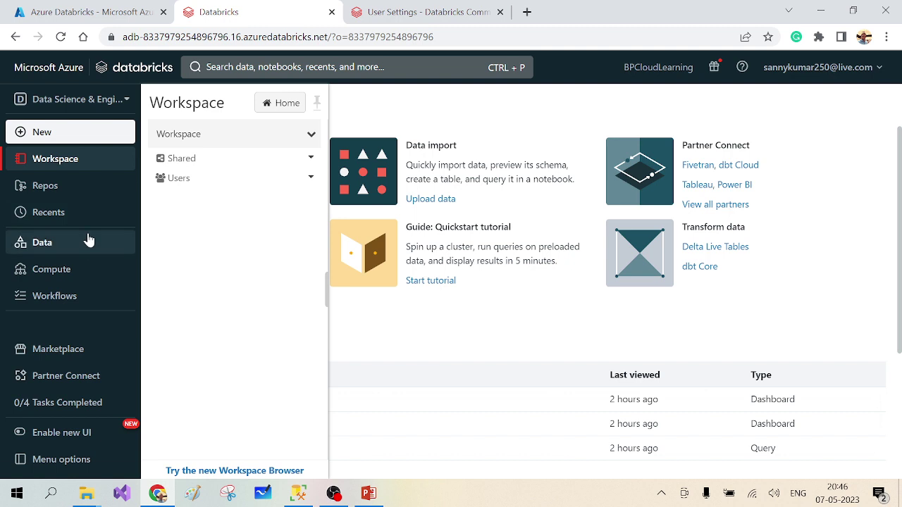
{"action": "left_click", "coordinate": [51, 275]}
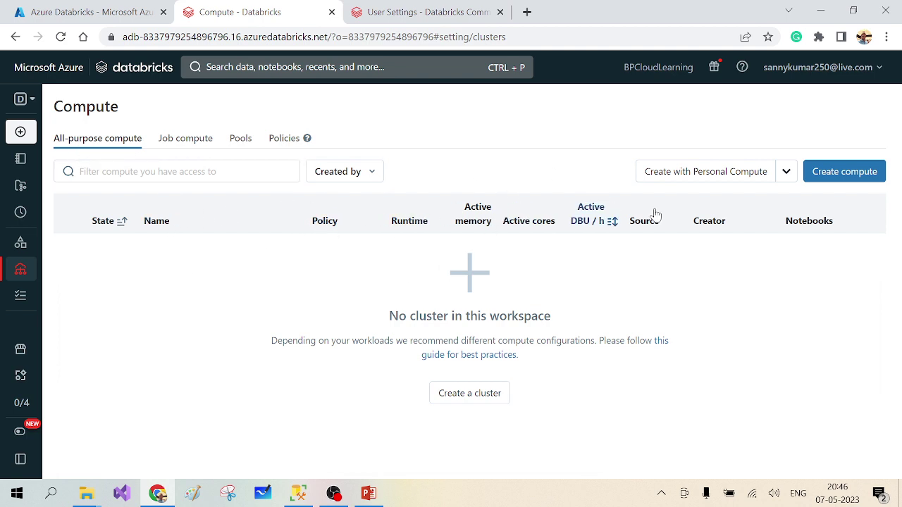
{"action": "left_click", "coordinate": [838, 173]}
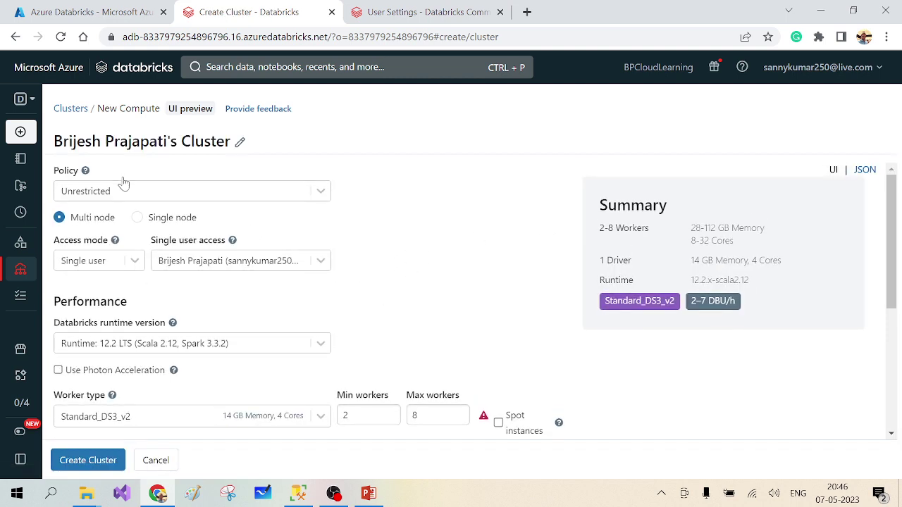
Step: Scroll through the cluster settings, then switch to the Community Edition workspace's Data page
{"action": "scroll", "coordinate": [294, 221], "scroll_direction": "down", "scroll_amount": 1}
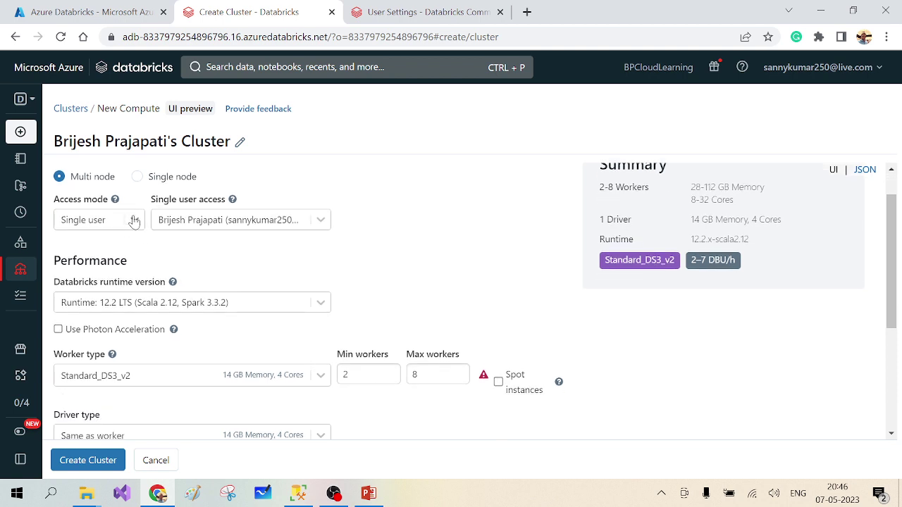
{"action": "scroll", "coordinate": [338, 218], "scroll_direction": "down", "scroll_amount": 3}
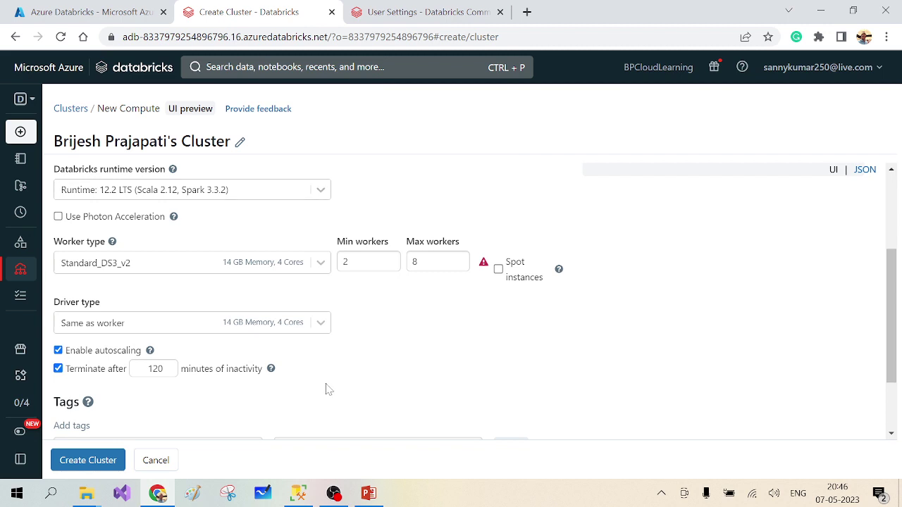
{"action": "scroll", "coordinate": [326, 388], "scroll_direction": "down", "scroll_amount": 2}
{"action": "scroll", "coordinate": [209, 419], "scroll_direction": "up", "scroll_amount": 6}
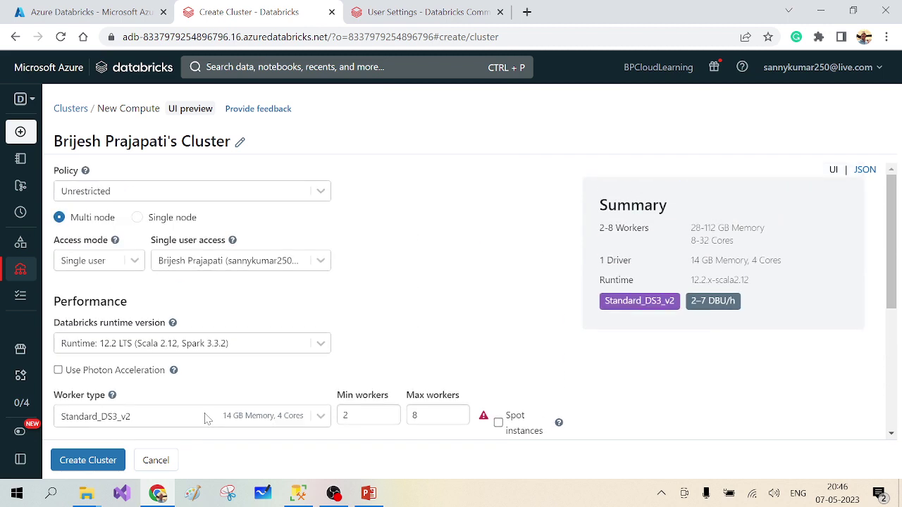
{"action": "left_click", "coordinate": [357, 6]}
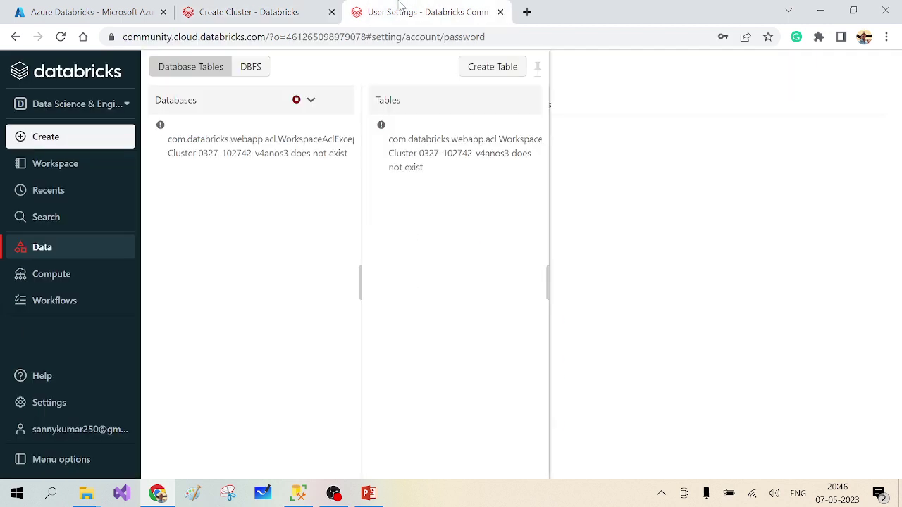
Step: List all compute on Community Edition's Compute page, which has no clusters yet, after glancing at the slides
{"action": "left_click", "coordinate": [60, 276]}
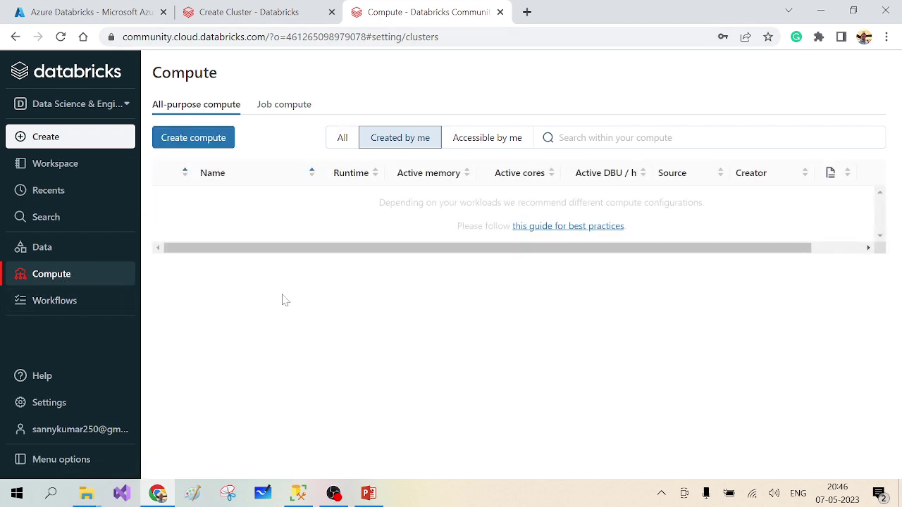
{"action": "left_click", "coordinate": [339, 137]}
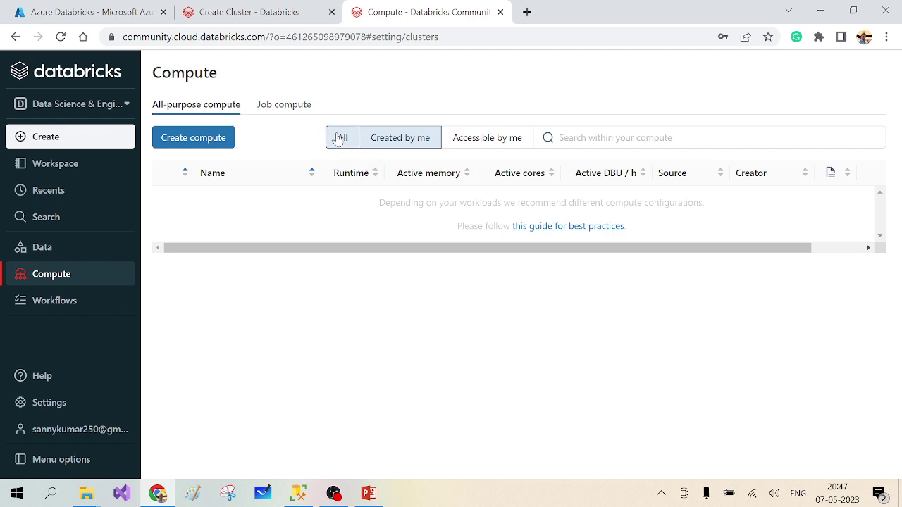
{"action": "left_click", "coordinate": [368, 494]}
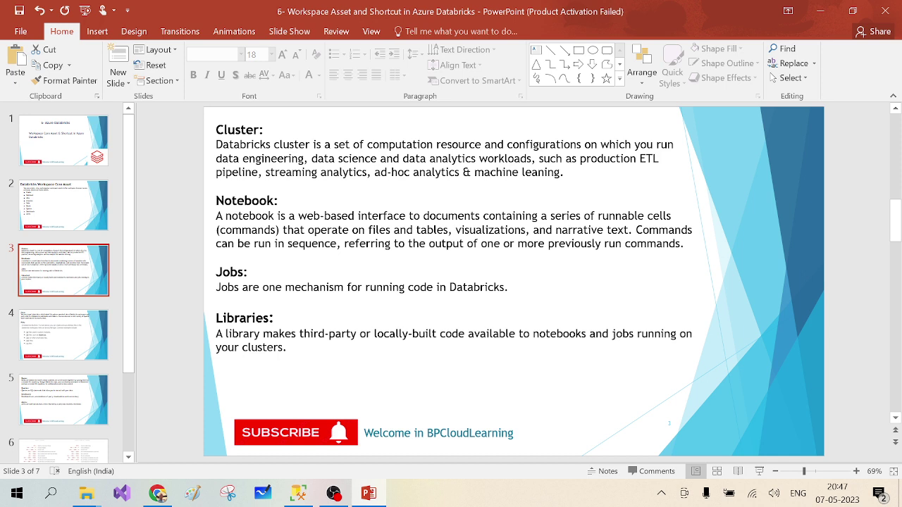
{"action": "left_click", "coordinate": [157, 494]}
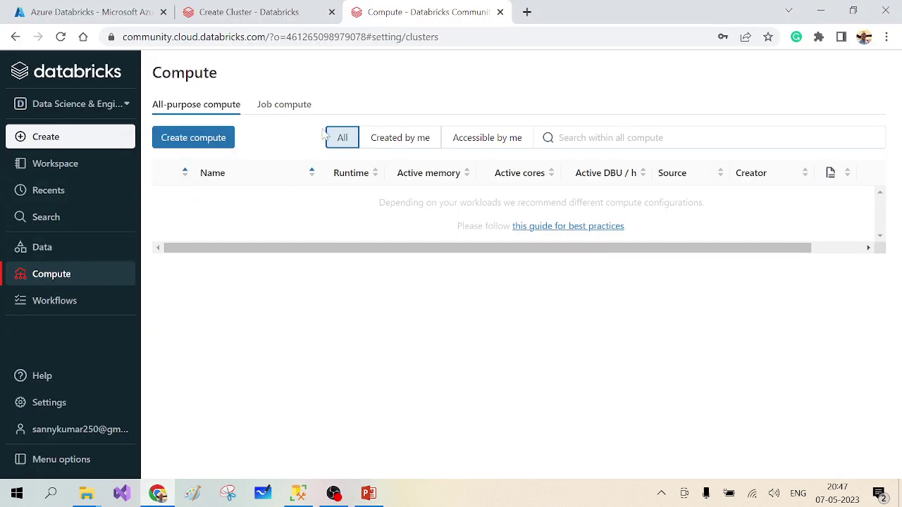
Step: Navigate the workspace browser to the personal user folder under Users
{"action": "left_click", "coordinate": [56, 167]}
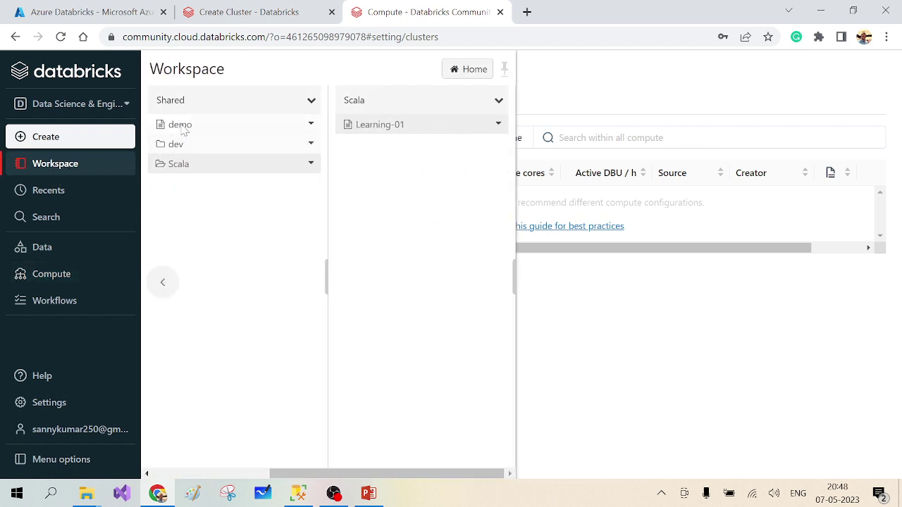
{"action": "left_click", "coordinate": [184, 104]}
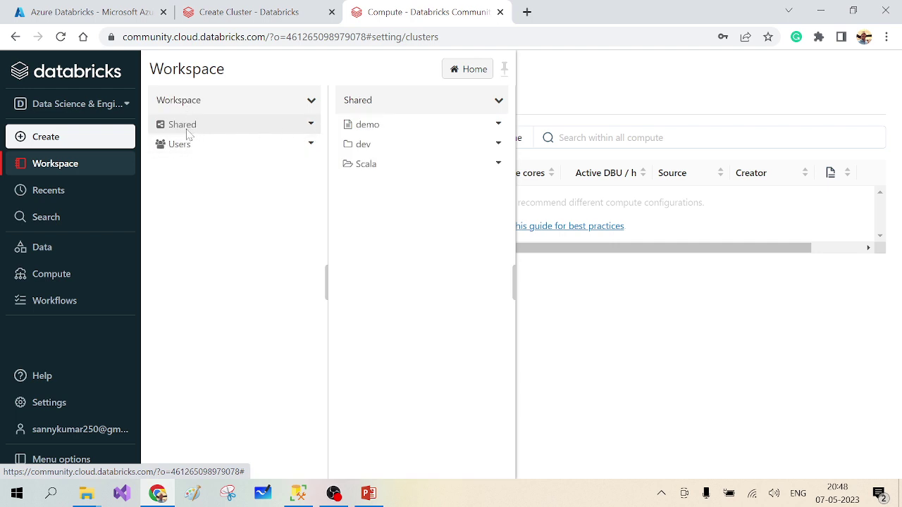
{"action": "left_click", "coordinate": [218, 147]}
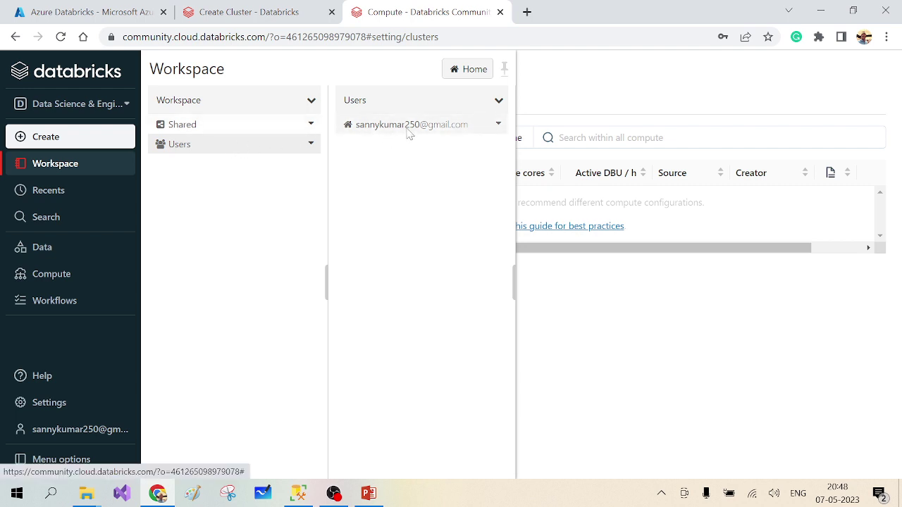
{"action": "left_click", "coordinate": [408, 129]}
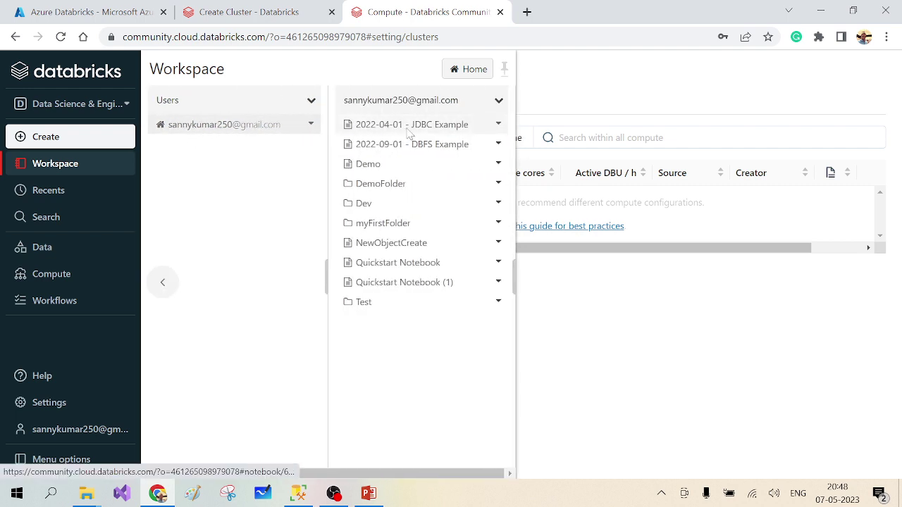
Step: Create a Python notebook named 'demonotebbok' in that user folder
{"action": "left_click", "coordinate": [310, 112]}
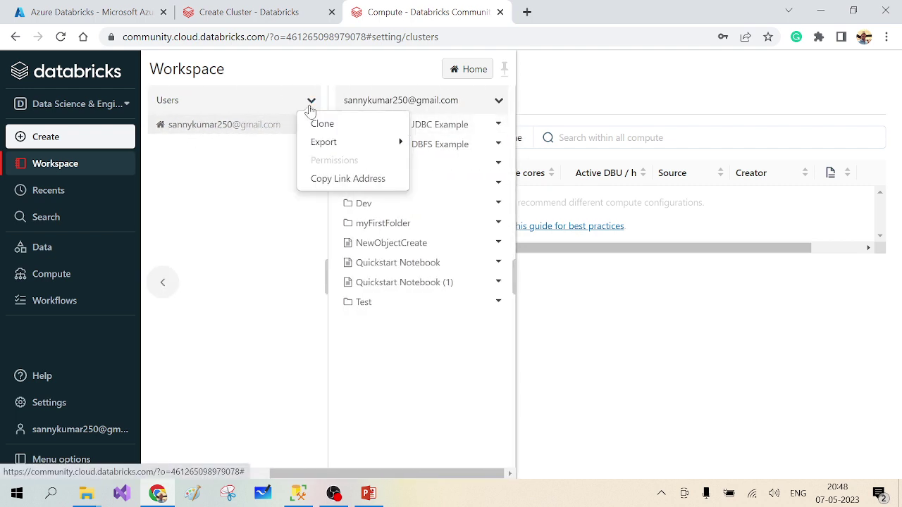
{"action": "left_click", "coordinate": [498, 103]}
{"action": "mouse_move", "coordinate": [522, 126]}
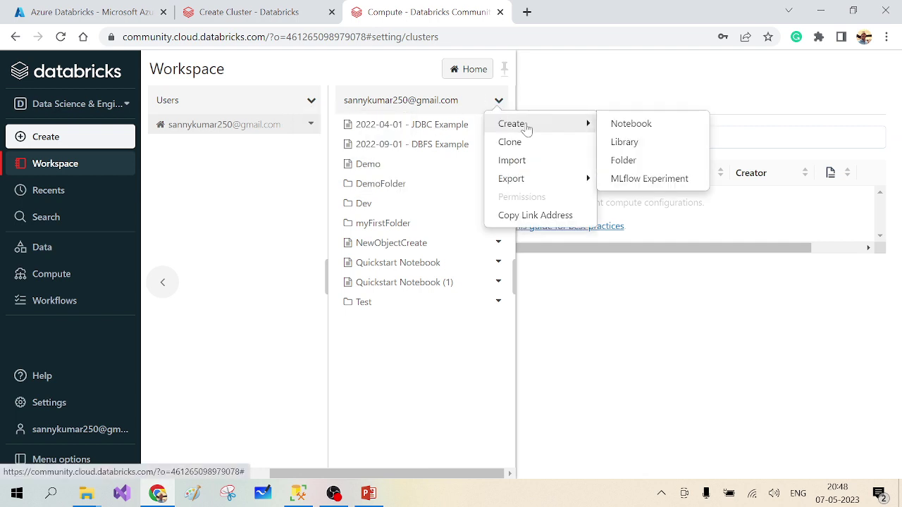
{"action": "left_click", "coordinate": [641, 125]}
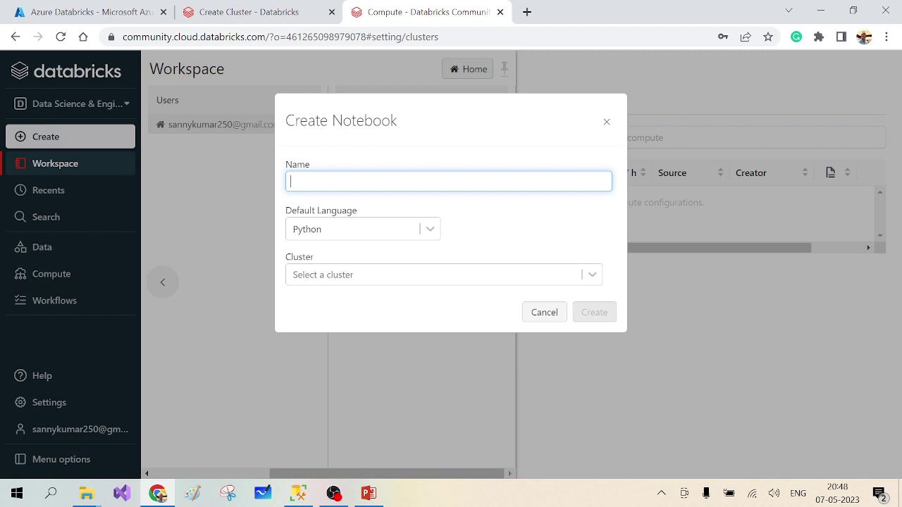
{"action": "type", "text": "dem"}
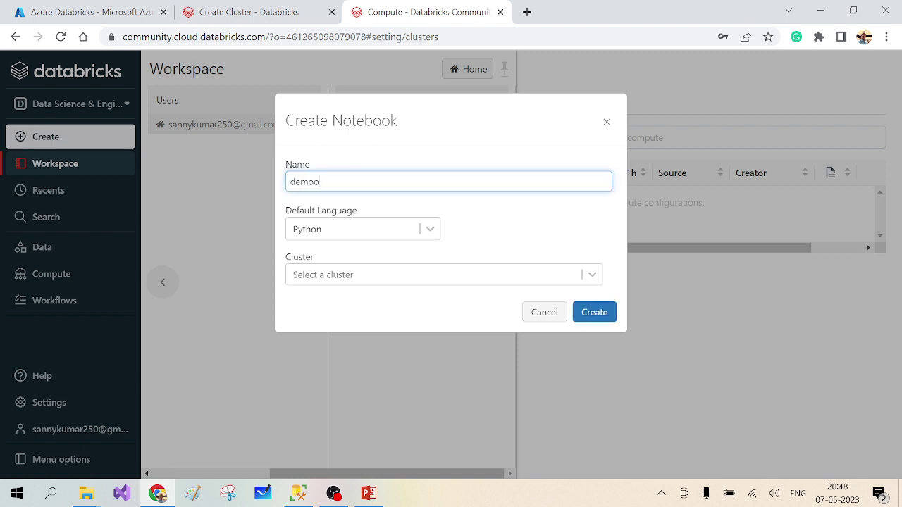
{"action": "type", "text": "onote"}
{"action": "type", "text": "bbok"}
{"action": "left_click", "coordinate": [611, 317]}
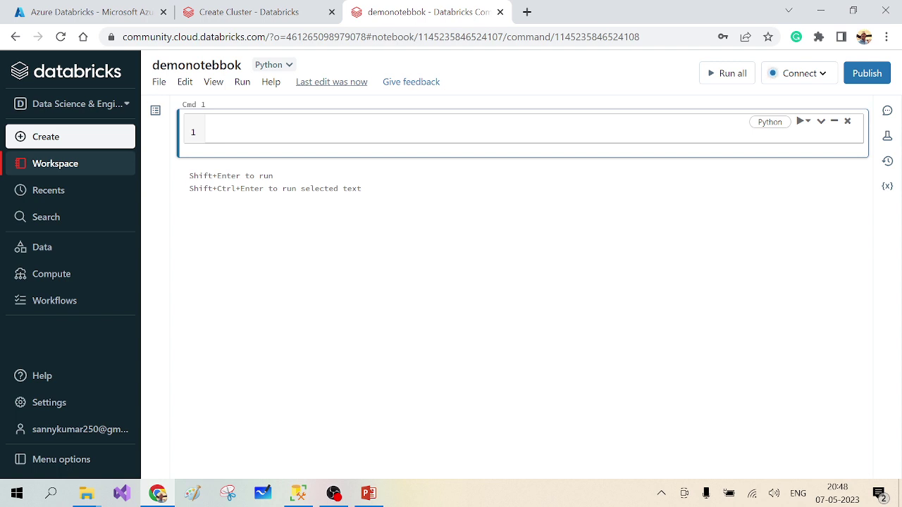
{"action": "left_click", "coordinate": [771, 127]}
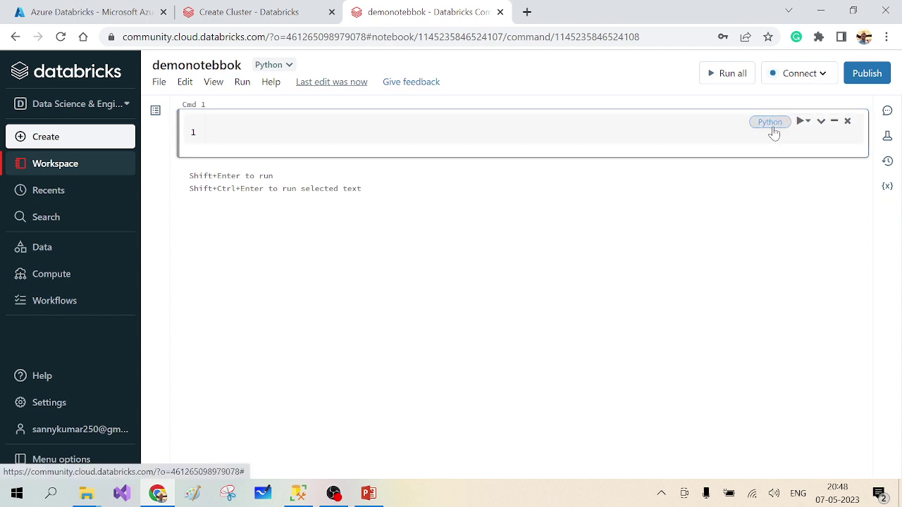
{"action": "left_click", "coordinate": [771, 127]}
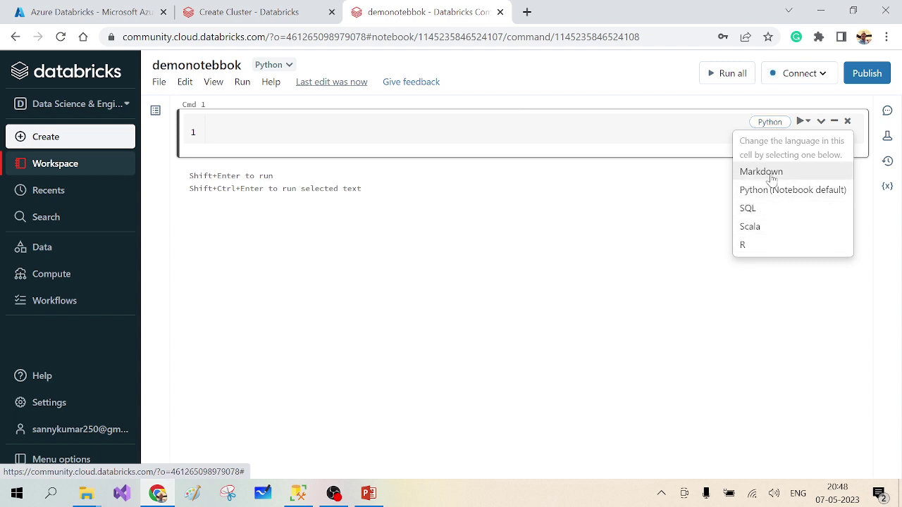
{"action": "left_click", "coordinate": [212, 132]}
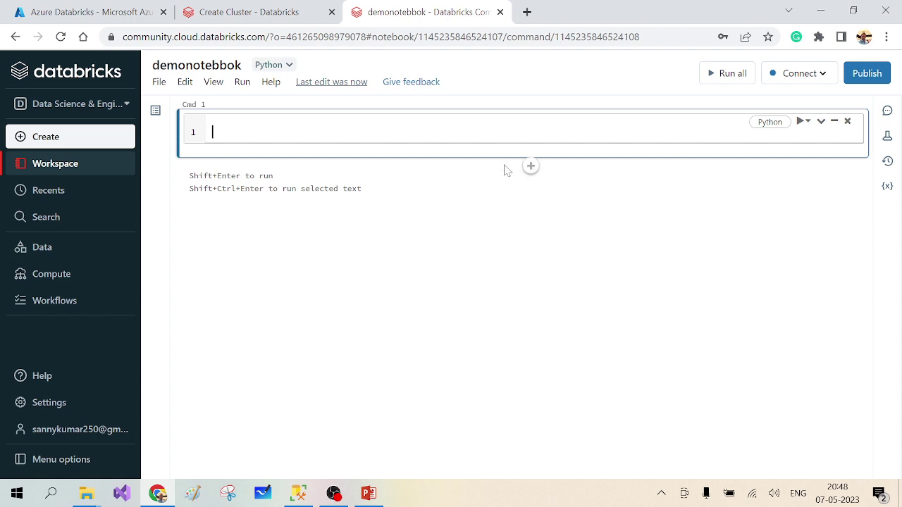
{"action": "left_click", "coordinate": [531, 166]}
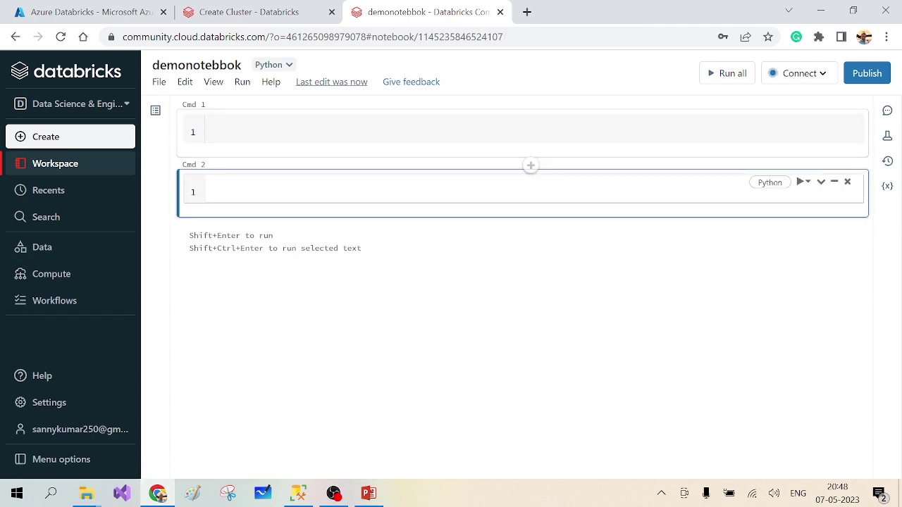
{"action": "left_click", "coordinate": [532, 227]}
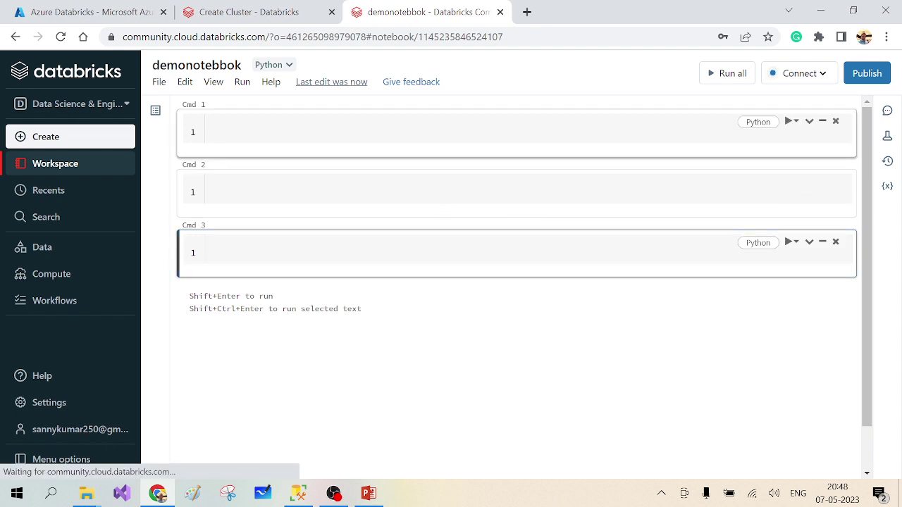
{"action": "left_click", "coordinate": [405, 141]}
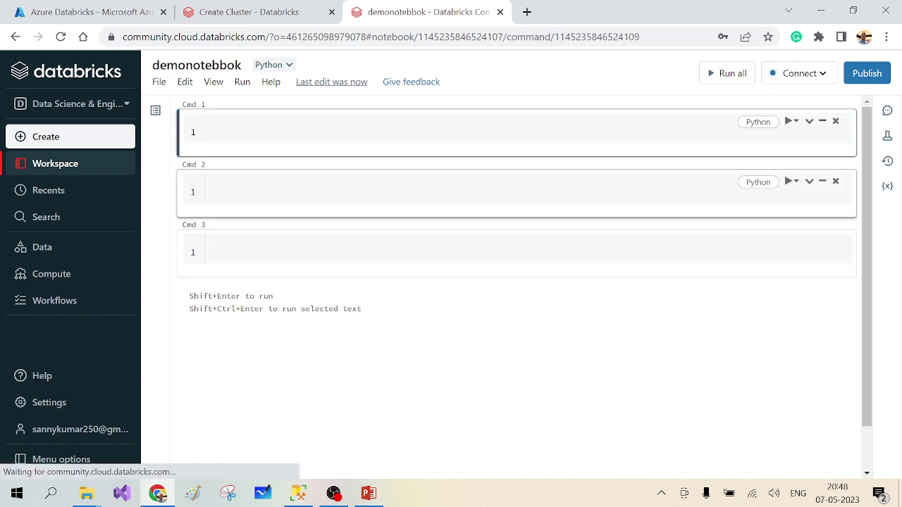
{"action": "left_click", "coordinate": [399, 176]}
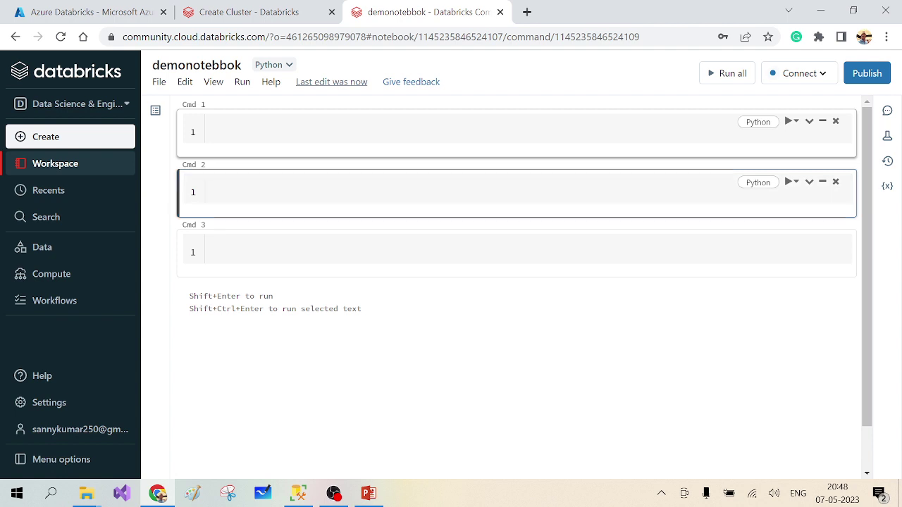
{"action": "left_click", "coordinate": [363, 134]}
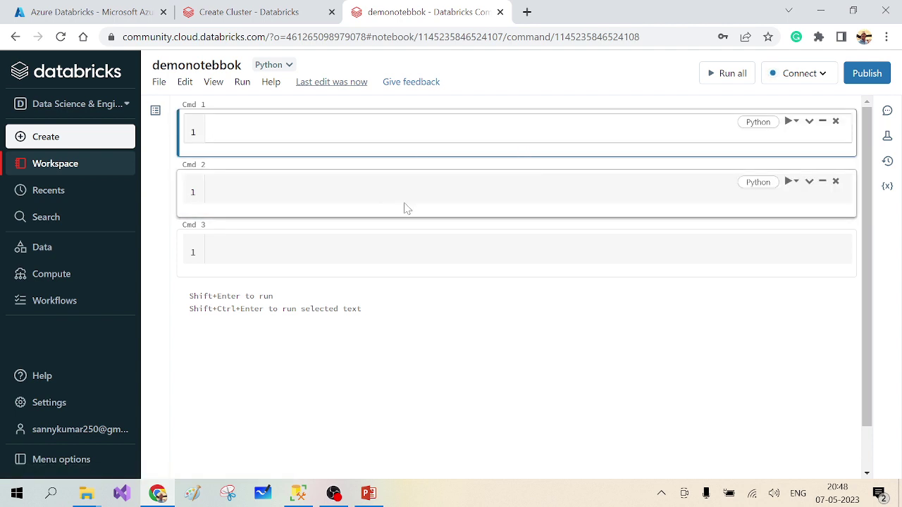
{"action": "mouse_move", "coordinate": [368, 497]}
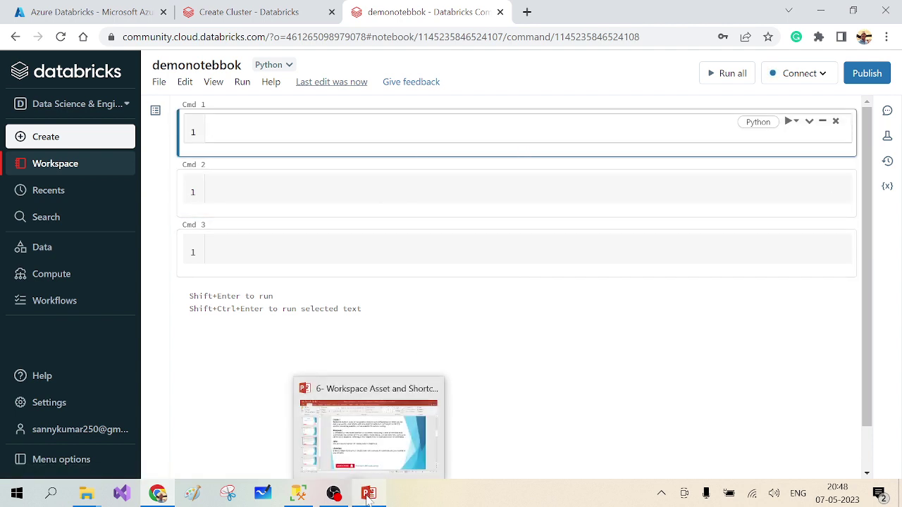
{"action": "left_click", "coordinate": [366, 454]}
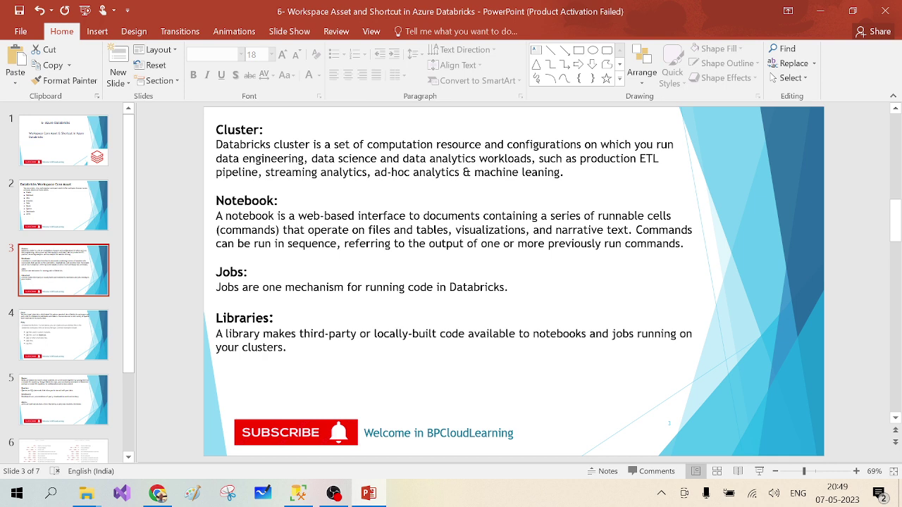
{"action": "left_click", "coordinate": [164, 497]}
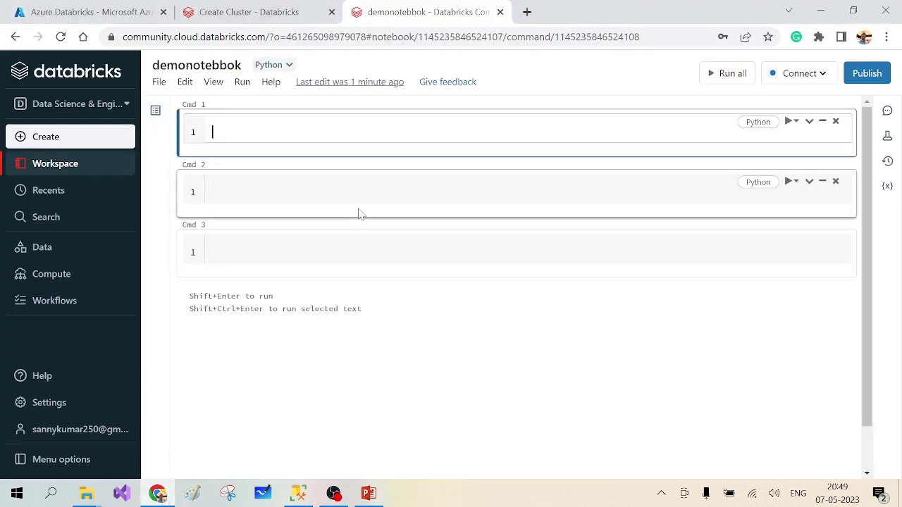
Step: Expand the advanced options on Azure Databricks's new-cluster form
{"action": "left_click", "coordinate": [264, 6]}
{"action": "scroll", "coordinate": [395, 249], "scroll_direction": "down", "scroll_amount": 2}
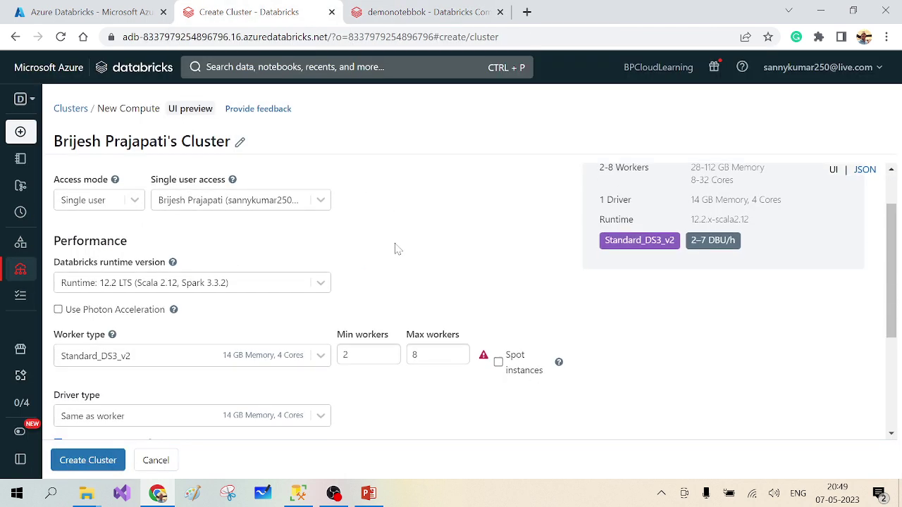
{"action": "scroll", "coordinate": [395, 249], "scroll_direction": "down", "scroll_amount": 2}
{"action": "scroll", "coordinate": [394, 249], "scroll_direction": "down", "scroll_amount": 1}
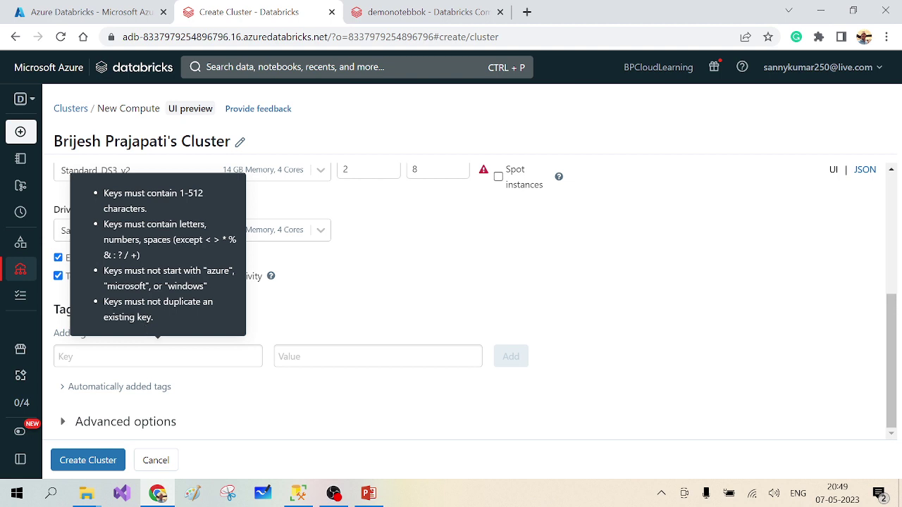
{"action": "left_click", "coordinate": [62, 422]}
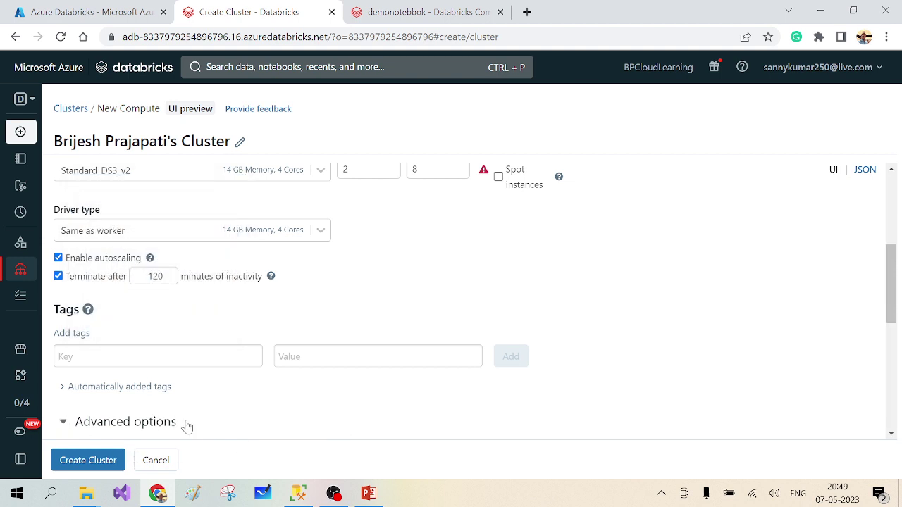
Step: Review the Spark config and environment variables, then return to the top of the form
{"action": "scroll", "coordinate": [197, 425], "scroll_direction": "down", "scroll_amount": 4}
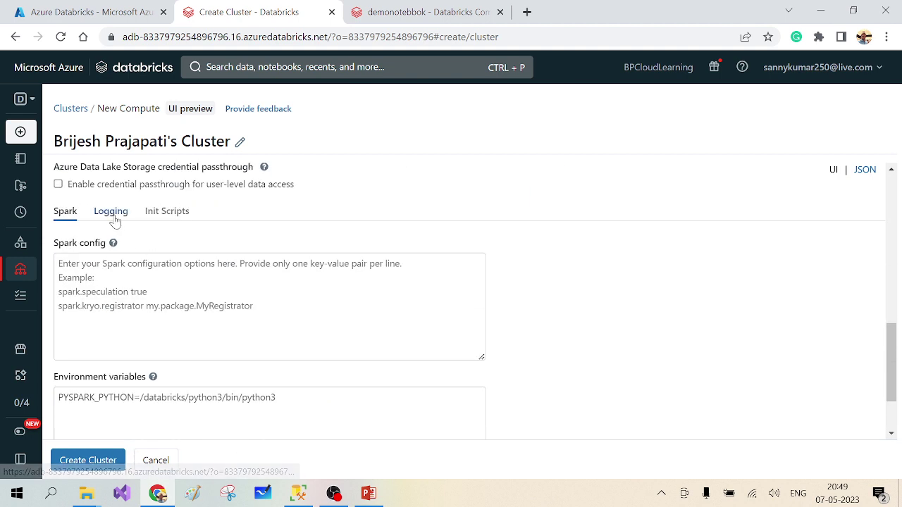
{"action": "left_click", "coordinate": [268, 317]}
{"action": "scroll", "coordinate": [268, 317], "scroll_direction": "down", "scroll_amount": 1}
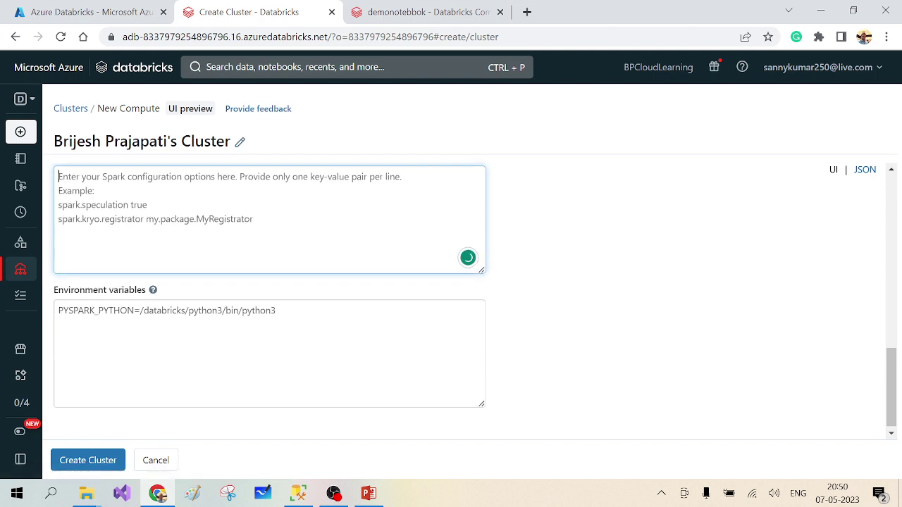
{"action": "scroll", "coordinate": [276, 236], "scroll_direction": "up", "scroll_amount": 2}
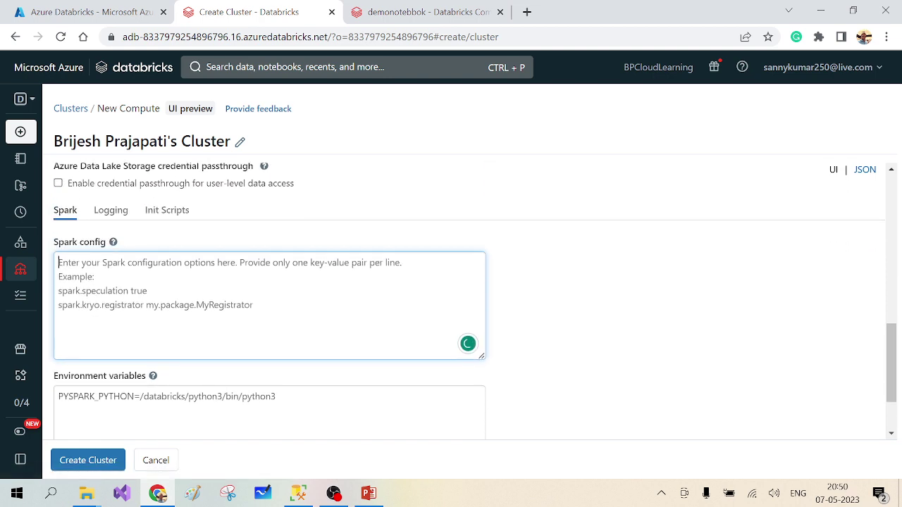
{"action": "scroll", "coordinate": [257, 335], "scroll_direction": "up", "scroll_amount": 1}
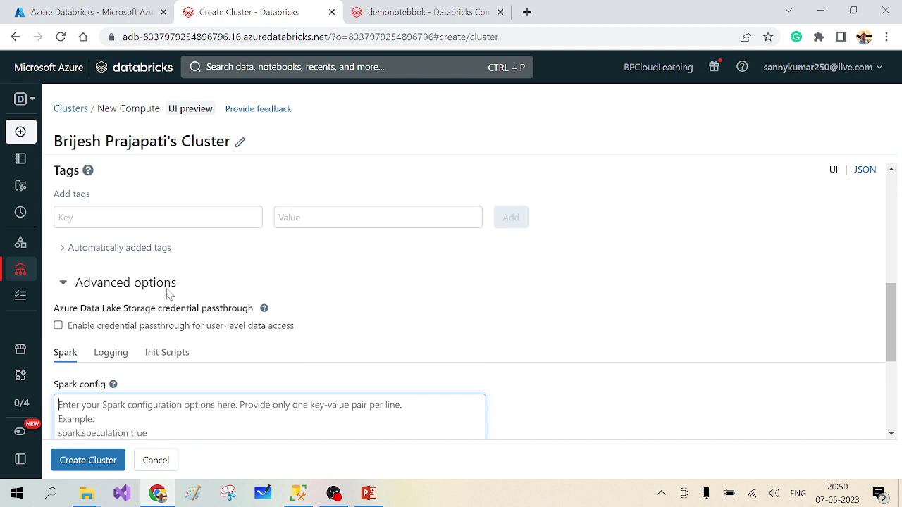
{"action": "scroll", "coordinate": [258, 286], "scroll_direction": "up", "scroll_amount": 2}
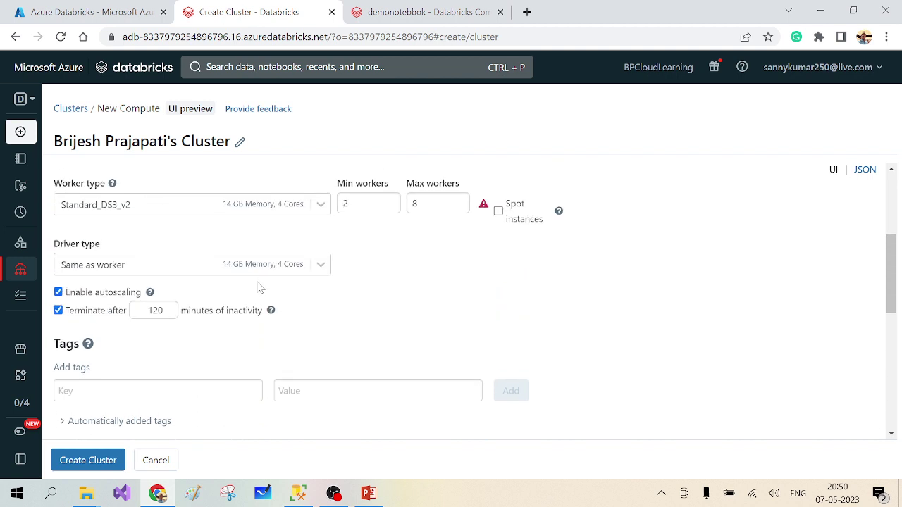
{"action": "scroll", "coordinate": [258, 287], "scroll_direction": "up", "scroll_amount": 3}
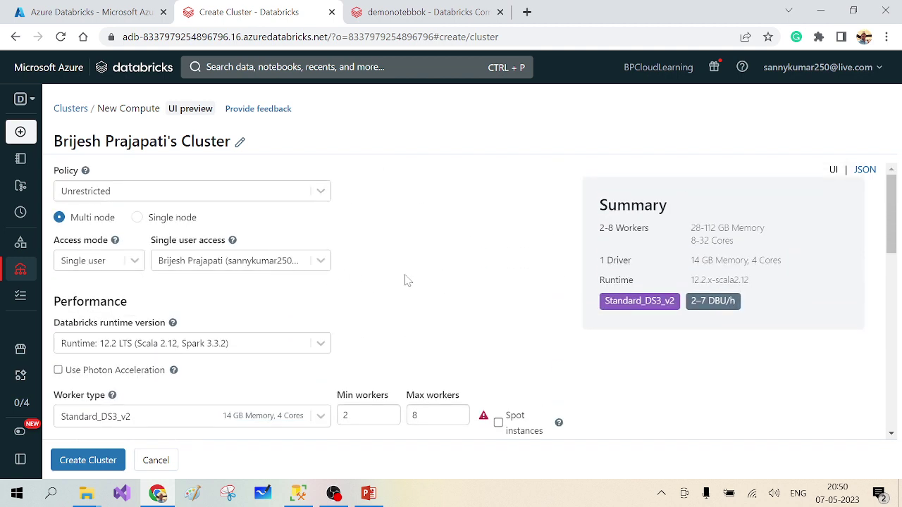
{"action": "scroll", "coordinate": [406, 280], "scroll_direction": "down", "scroll_amount": 1}
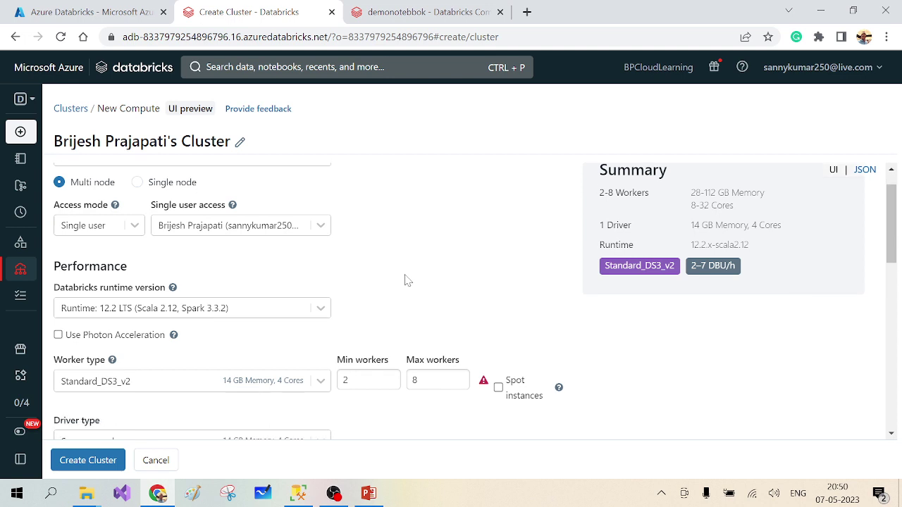
{"action": "scroll", "coordinate": [405, 280], "scroll_direction": "up", "scroll_amount": 1}
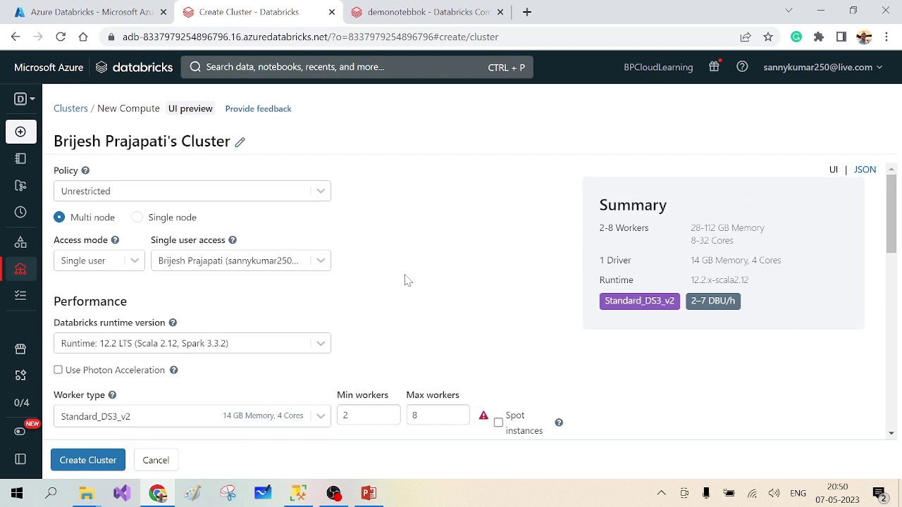
{"action": "mouse_move", "coordinate": [6, 162]}
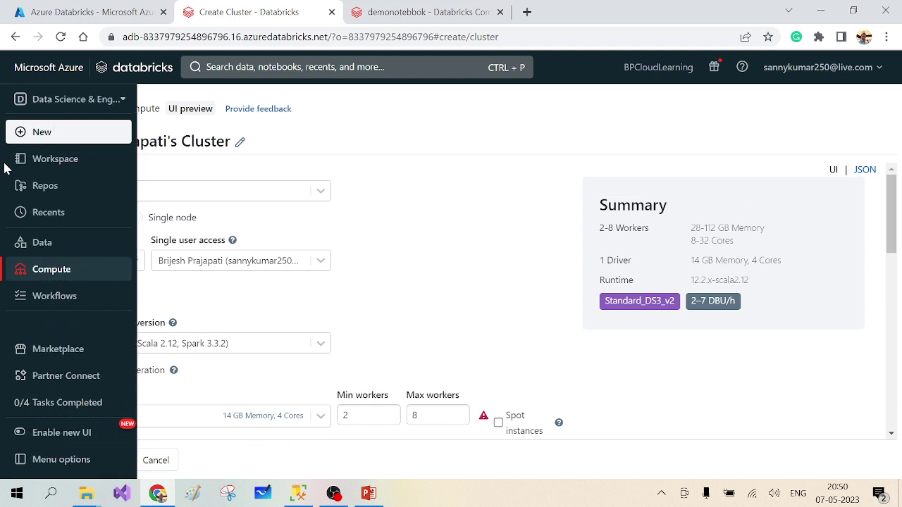
Step: From the user's own folder under Workspace > Users, start creating a new library
{"action": "left_click", "coordinate": [67, 171]}
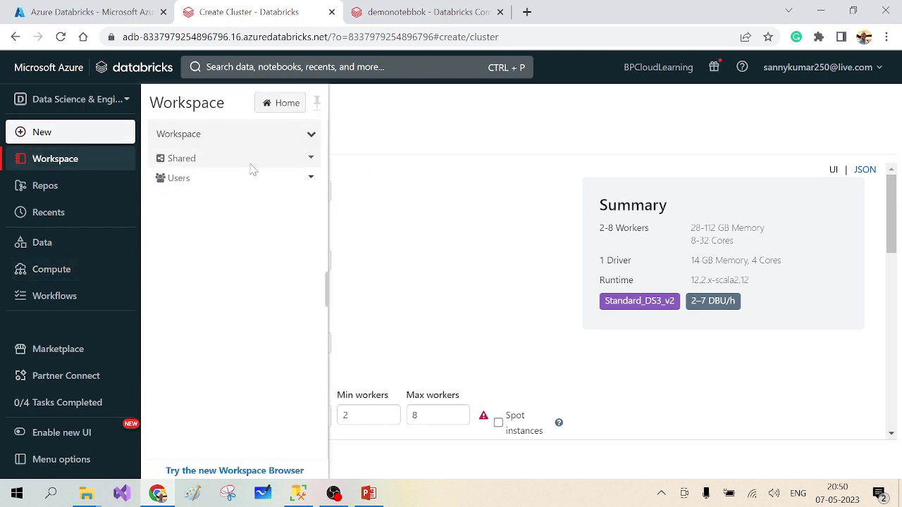
{"action": "left_click", "coordinate": [251, 164]}
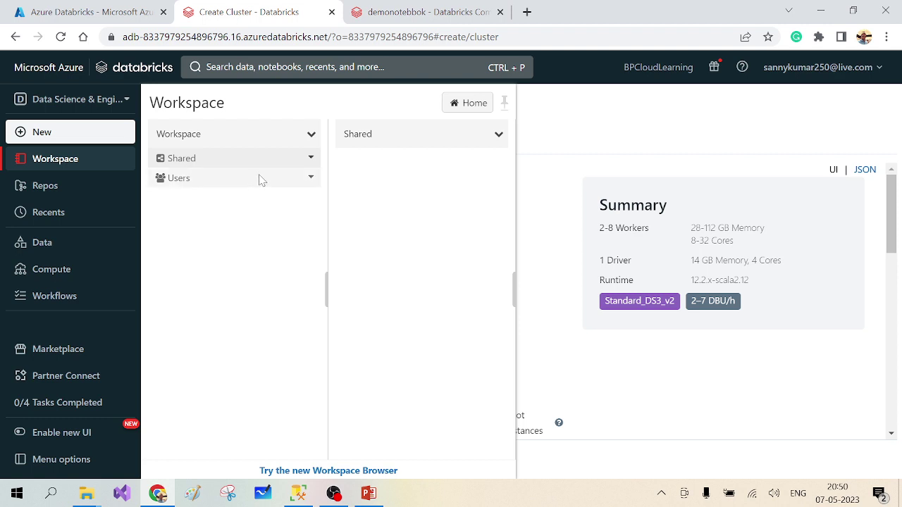
{"action": "left_click", "coordinate": [260, 177]}
{"action": "left_click", "coordinate": [437, 159]}
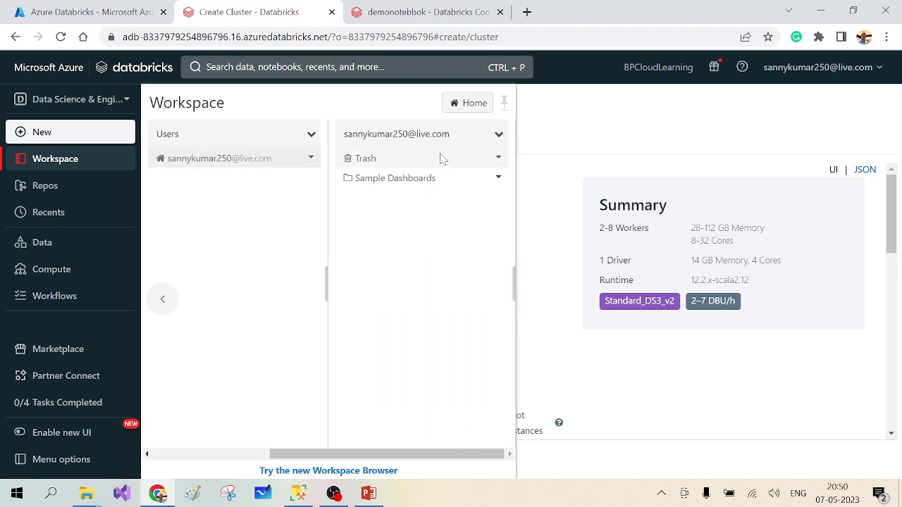
{"action": "left_click", "coordinate": [500, 139]}
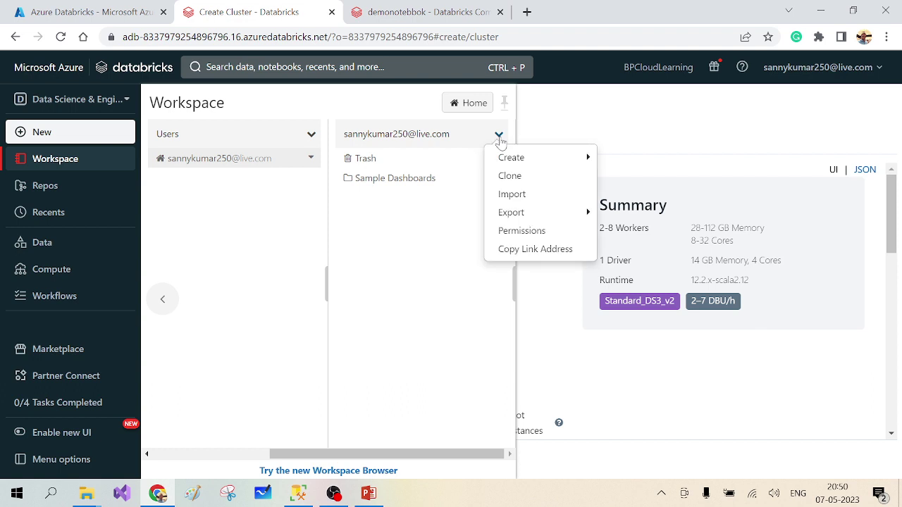
{"action": "mouse_move", "coordinate": [554, 154]}
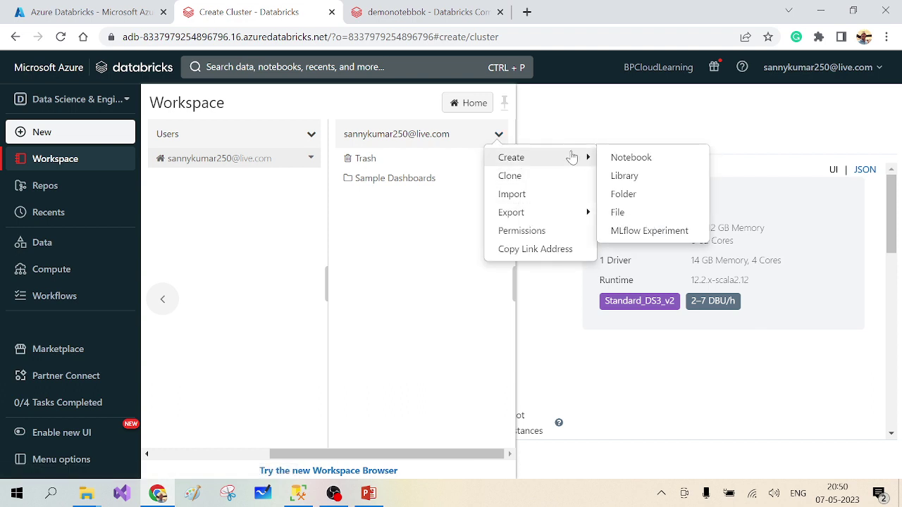
{"action": "left_click", "coordinate": [632, 183]}
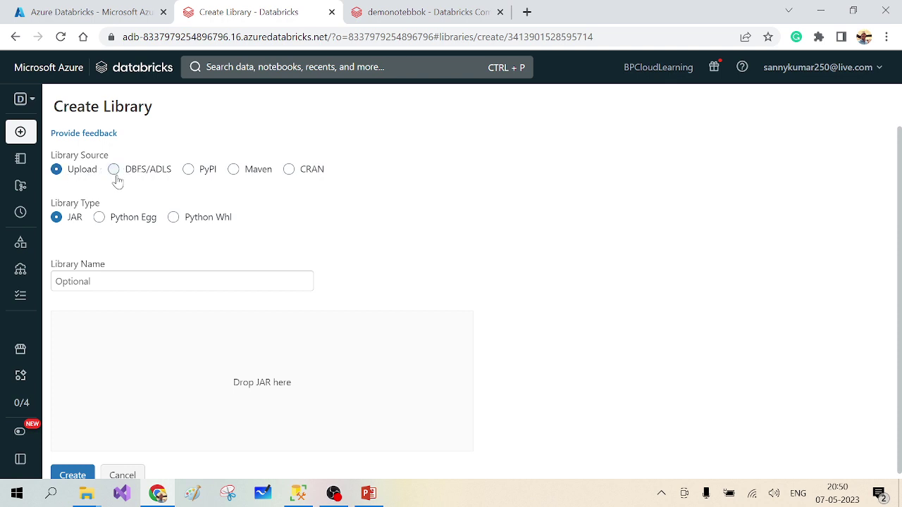
Step: Keep the library source on Upload, then bring PowerPoint's slide 3 on Libraries to the front
{"action": "left_click", "coordinate": [113, 169]}
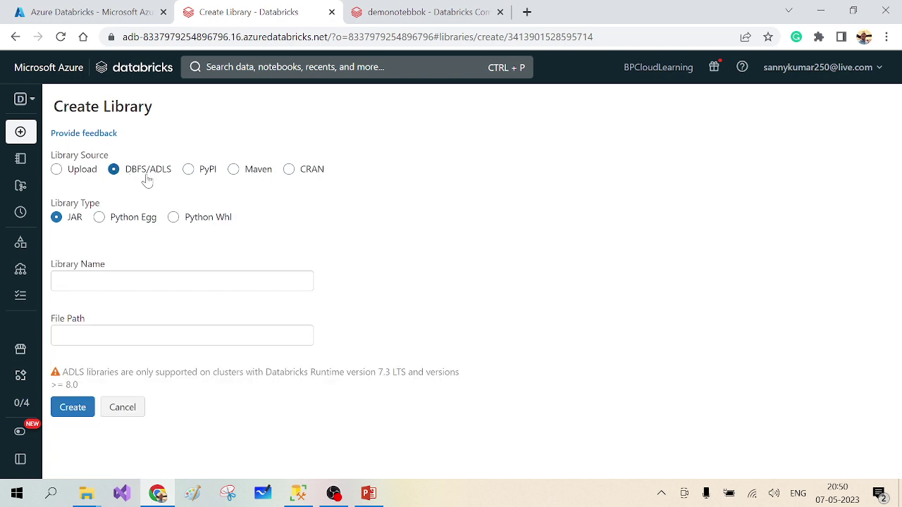
{"action": "left_click", "coordinate": [74, 175]}
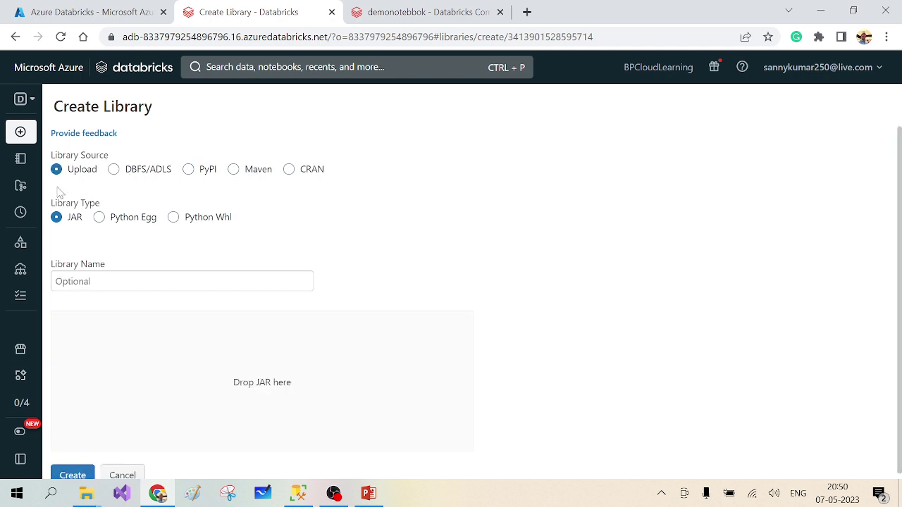
{"action": "scroll", "coordinate": [215, 229], "scroll_direction": "down", "scroll_amount": 1}
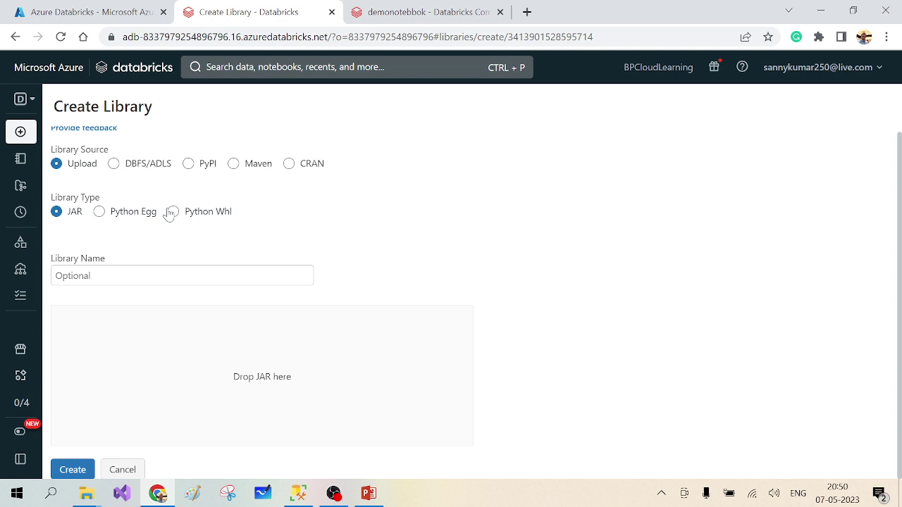
{"action": "left_click", "coordinate": [141, 275]}
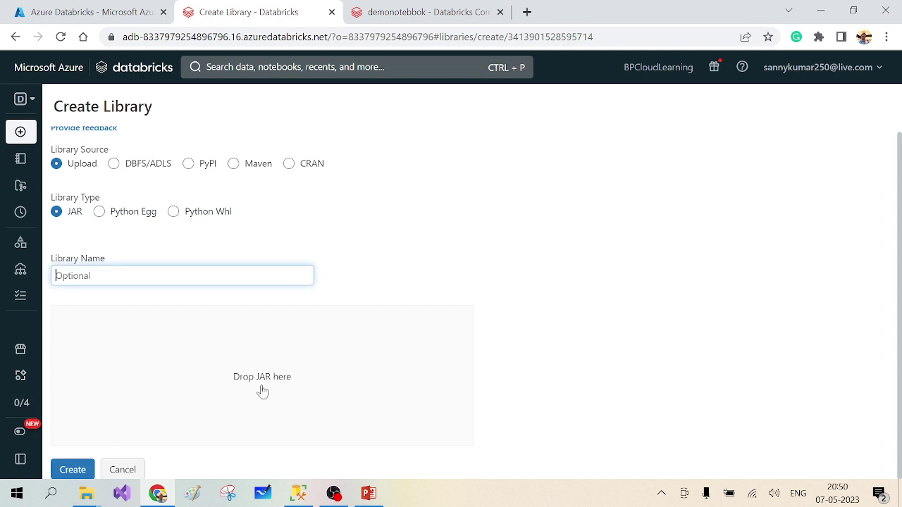
{"action": "scroll", "coordinate": [240, 313], "scroll_direction": "up", "scroll_amount": 1}
{"action": "mouse_move", "coordinate": [5, 185]}
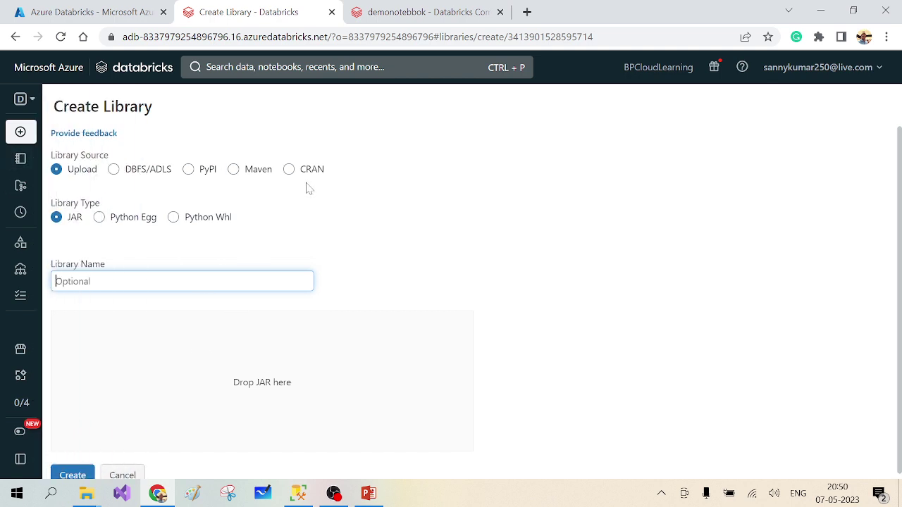
{"action": "left_click", "coordinate": [368, 494]}
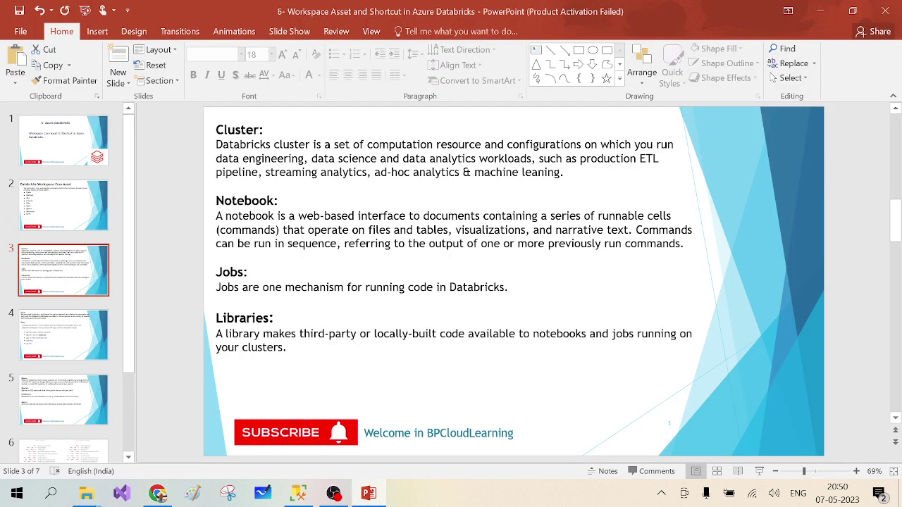
Step: Show slide 4 on Data and Files, then return to the demonotebbok notebook
{"action": "left_click", "coordinate": [63, 339]}
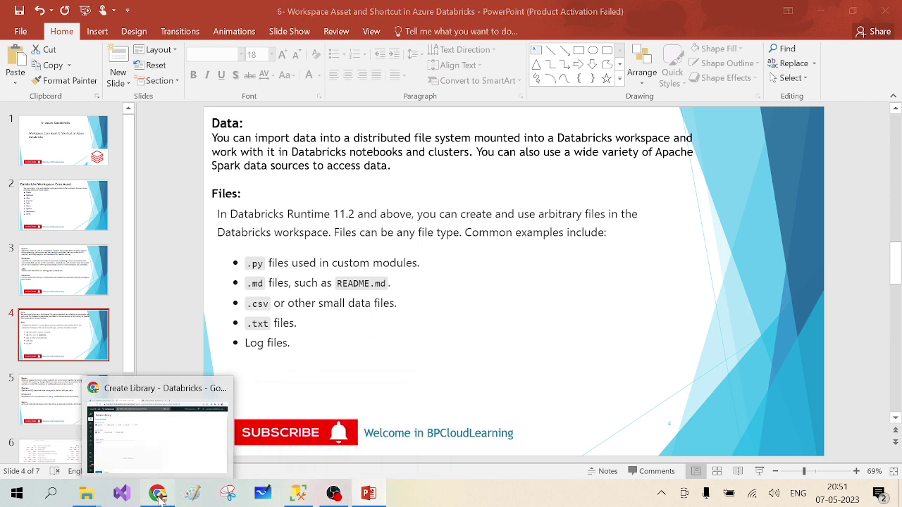
{"action": "left_click", "coordinate": [161, 497]}
Step: From the demonotebbok notebook's Data panel, reach the Create New Table page with Upload File source
{"action": "left_click", "coordinate": [423, 12]}
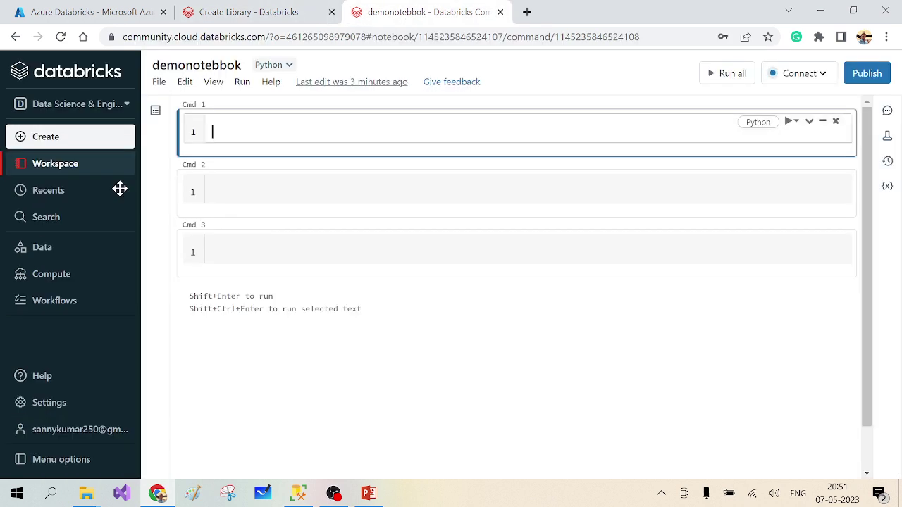
{"action": "left_click", "coordinate": [44, 250]}
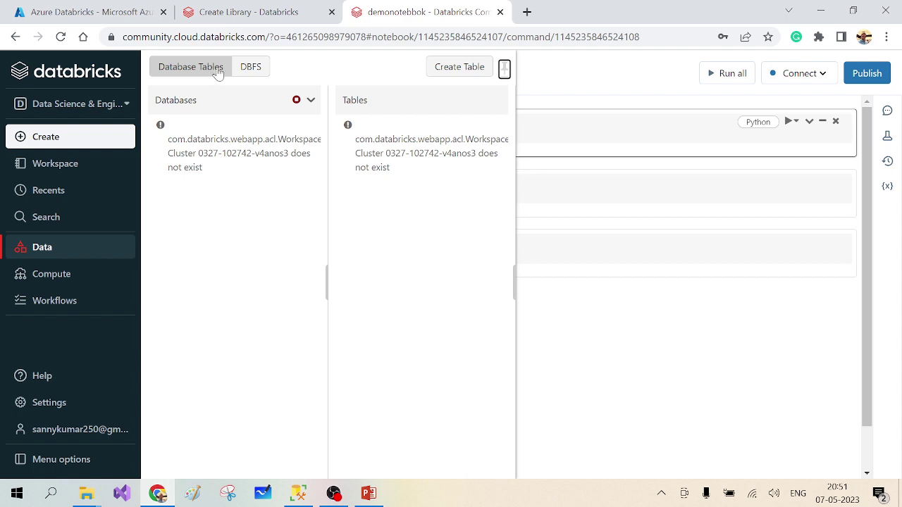
{"action": "left_click", "coordinate": [437, 74]}
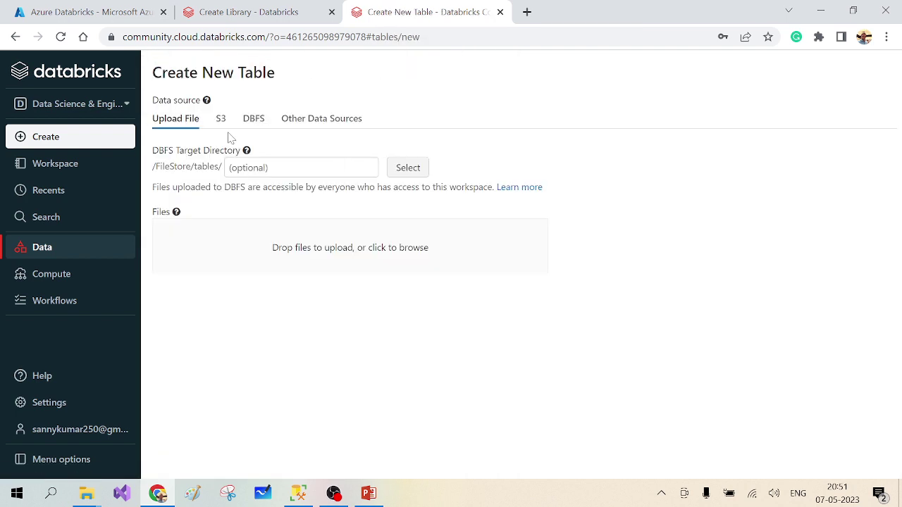
Step: Browse the S3, Other Data Sources and Upload File tabs, then return to PowerPoint's Data and Files slide
{"action": "left_click", "coordinate": [221, 121]}
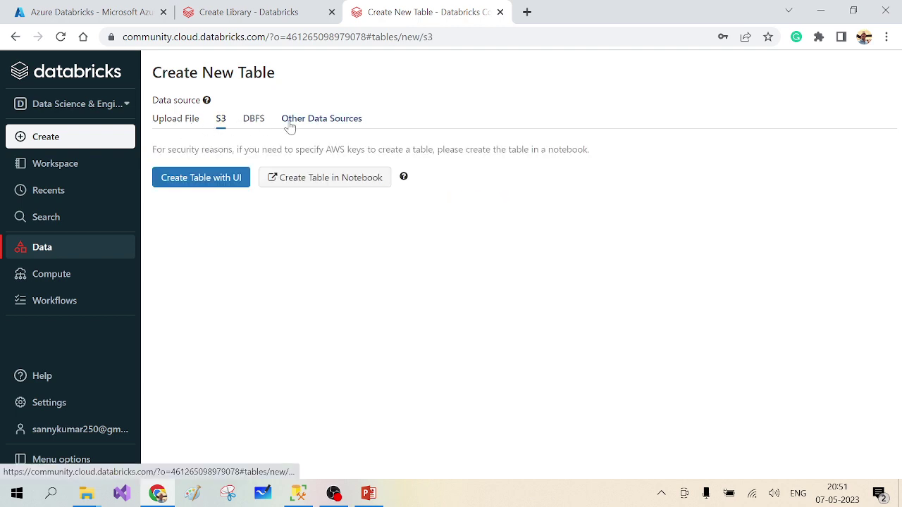
{"action": "left_click", "coordinate": [287, 124]}
{"action": "left_click", "coordinate": [246, 124]}
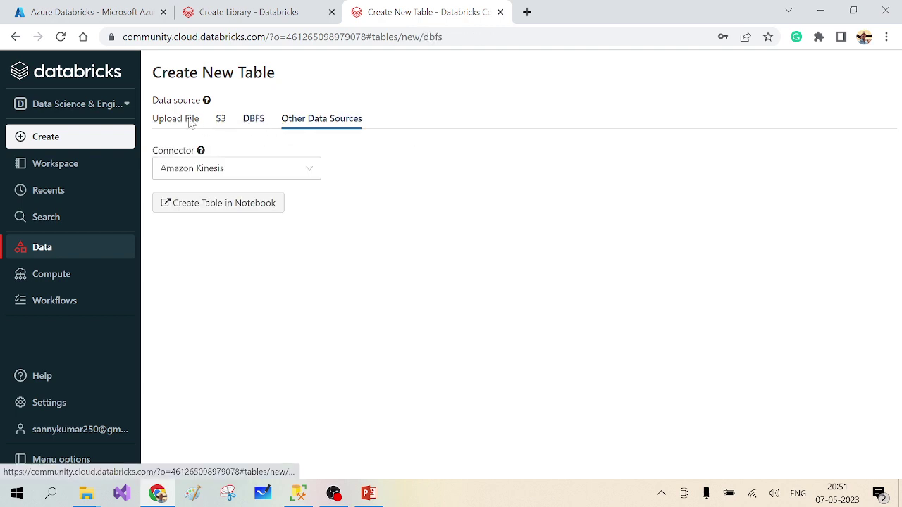
{"action": "left_click", "coordinate": [173, 120]}
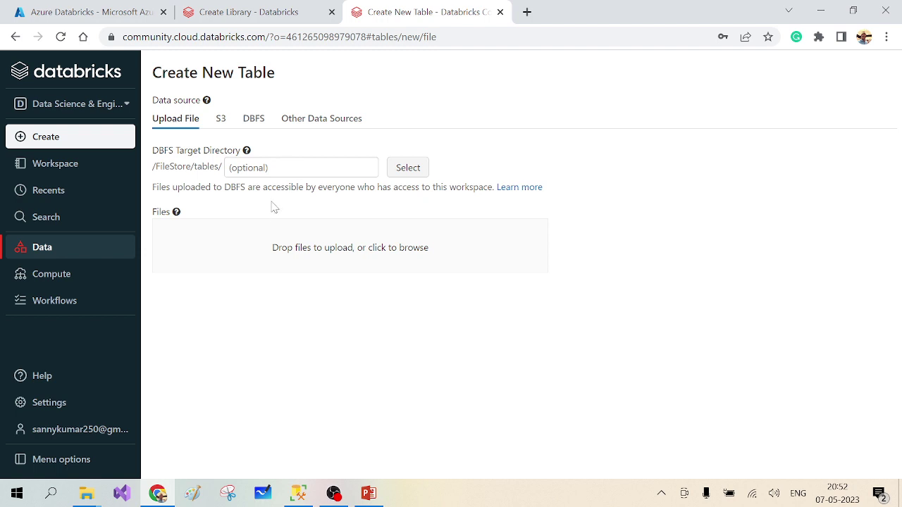
{"action": "left_click", "coordinate": [368, 494]}
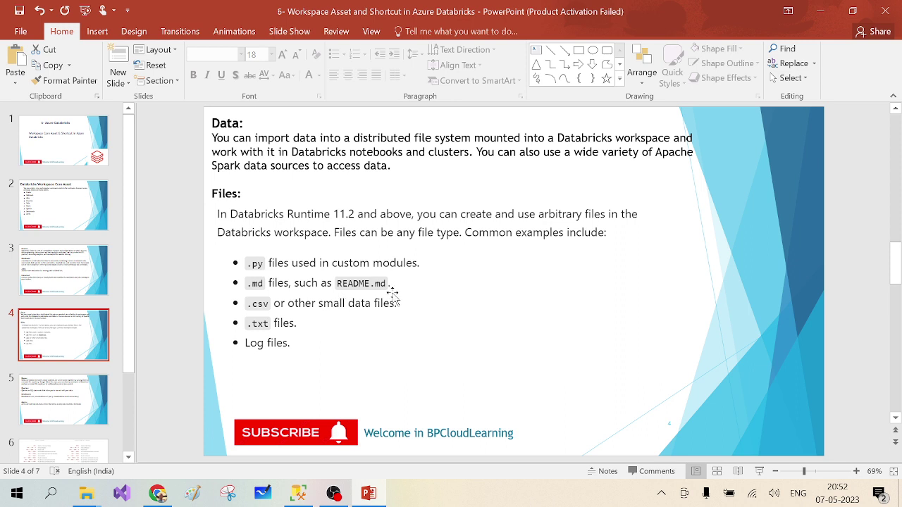
Step: Show slide 5 on Repos, Queries, Dashboards and Alerts, then go back to the Databricks browser
{"action": "left_click", "coordinate": [89, 398]}
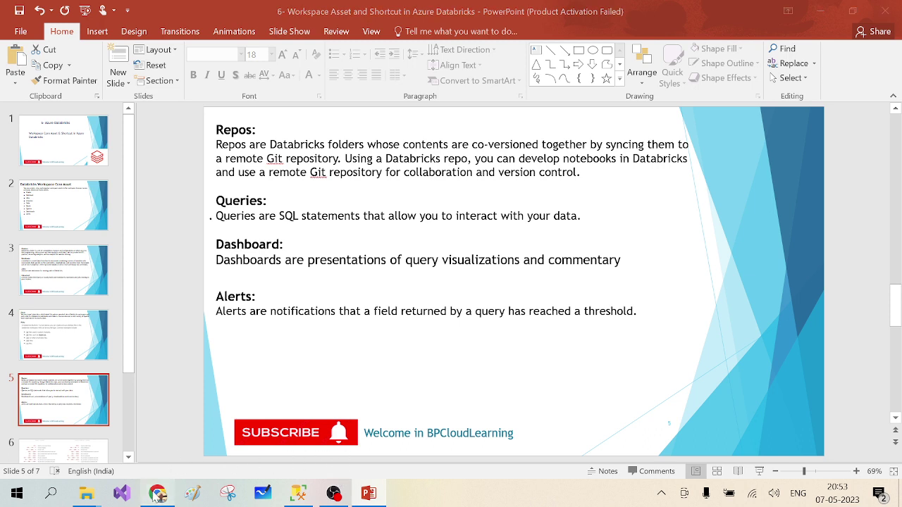
{"action": "left_click", "coordinate": [157, 493]}
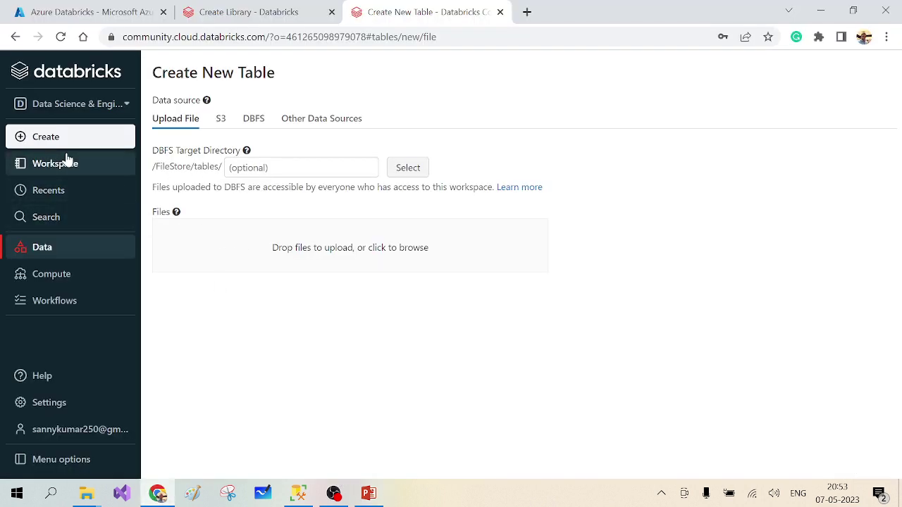
Step: Open the Add Repo dialog from the Repos section of the Azure Databricks workspace
{"action": "left_click", "coordinate": [255, 5]}
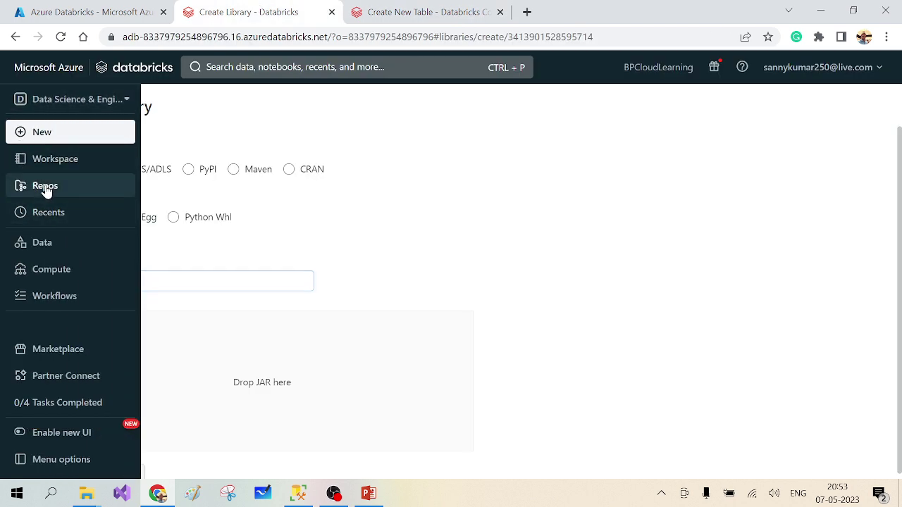
{"action": "left_click", "coordinate": [46, 189]}
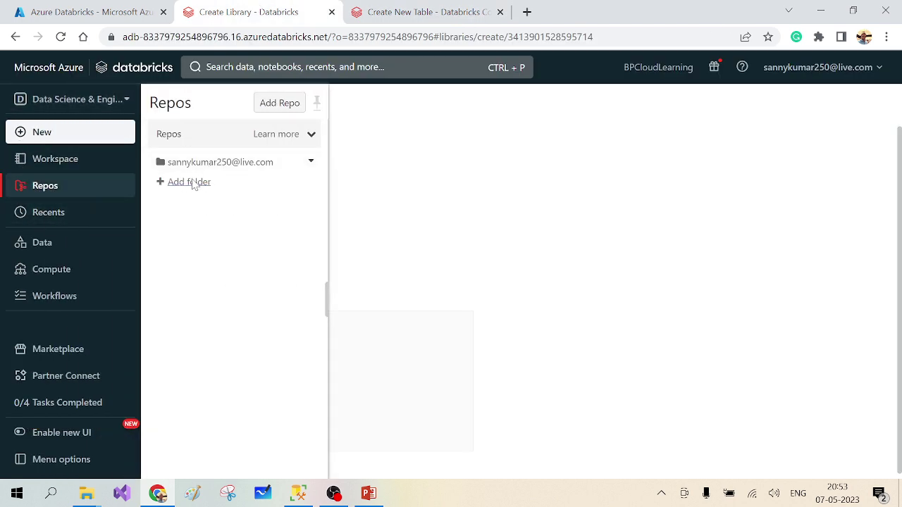
{"action": "left_click", "coordinate": [280, 103]}
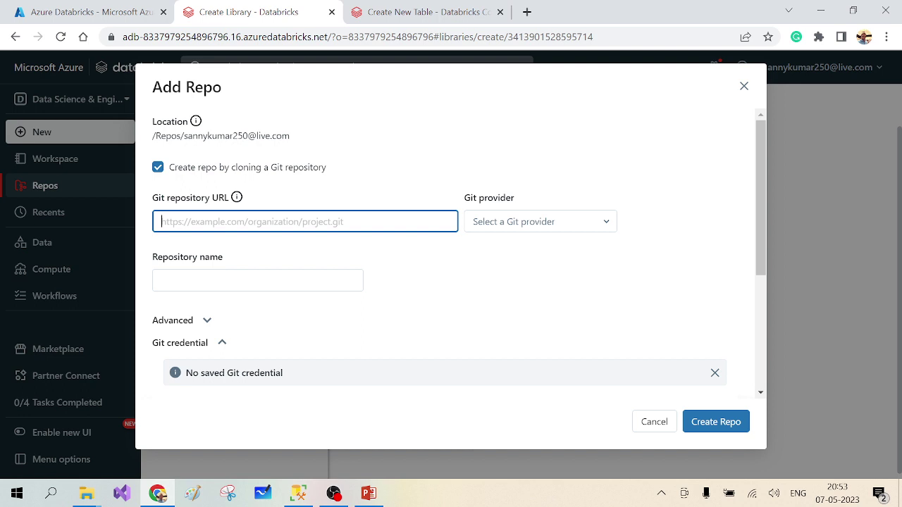
Step: Inspect the Git provider list and credential fields, then cancel the Add Repo dialog
{"action": "scroll", "coordinate": [322, 307], "scroll_direction": "down", "scroll_amount": 1}
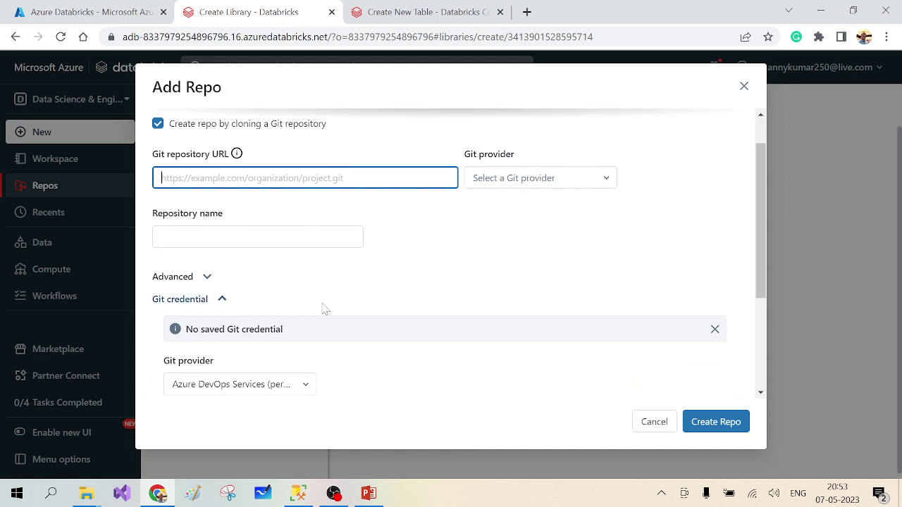
{"action": "left_click", "coordinate": [523, 185]}
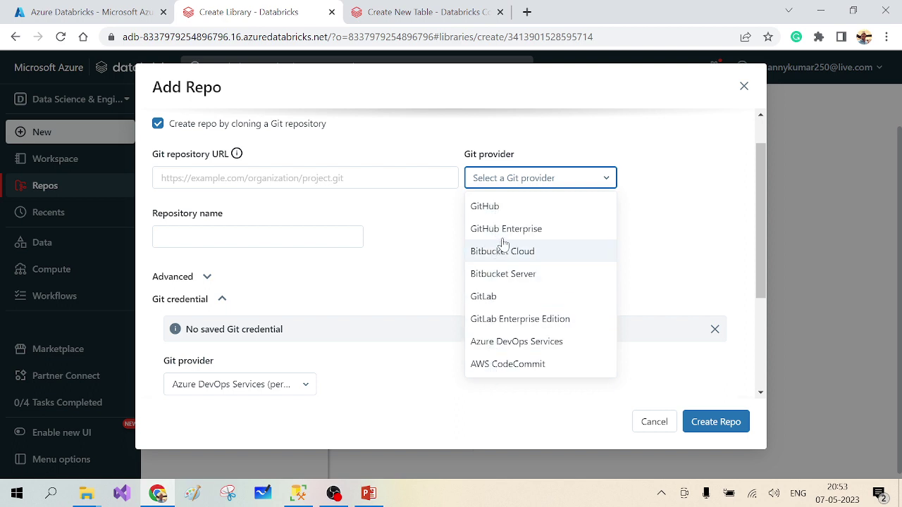
{"action": "left_click", "coordinate": [427, 226]}
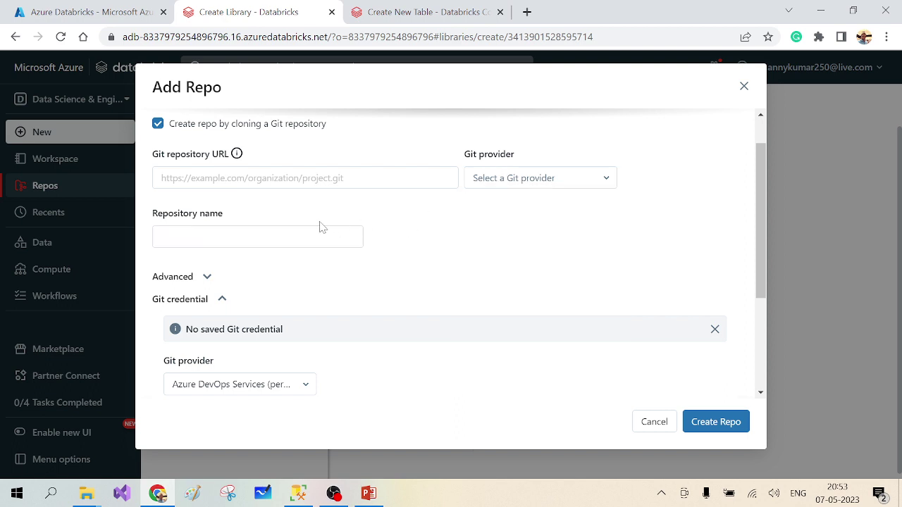
{"action": "scroll", "coordinate": [352, 288], "scroll_direction": "down", "scroll_amount": 3}
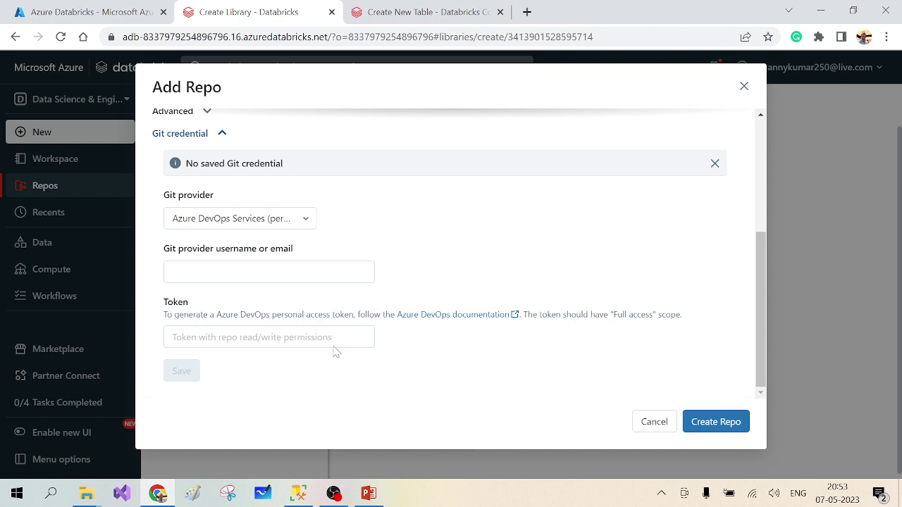
{"action": "left_click", "coordinate": [654, 422]}
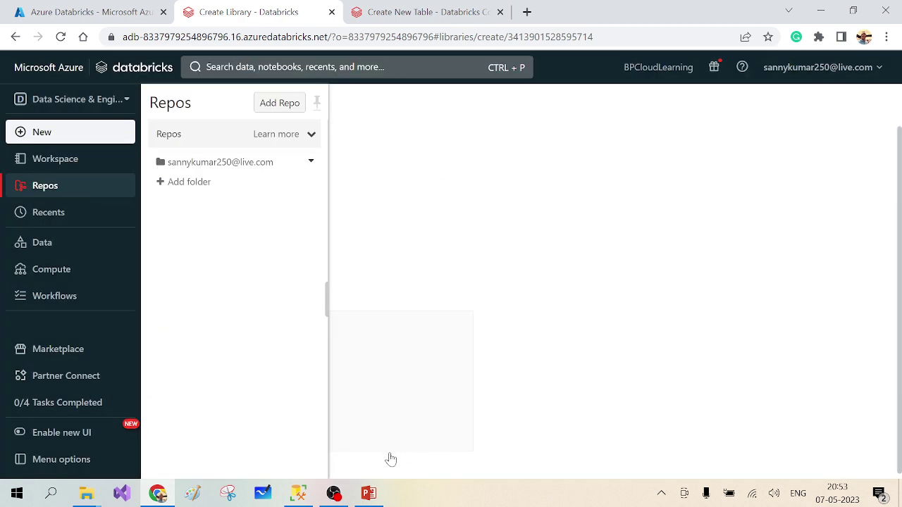
Step: Revisit PowerPoint's slide 5, then open the Data Science & Engineering persona switcher in Databricks
{"action": "left_click", "coordinate": [371, 495]}
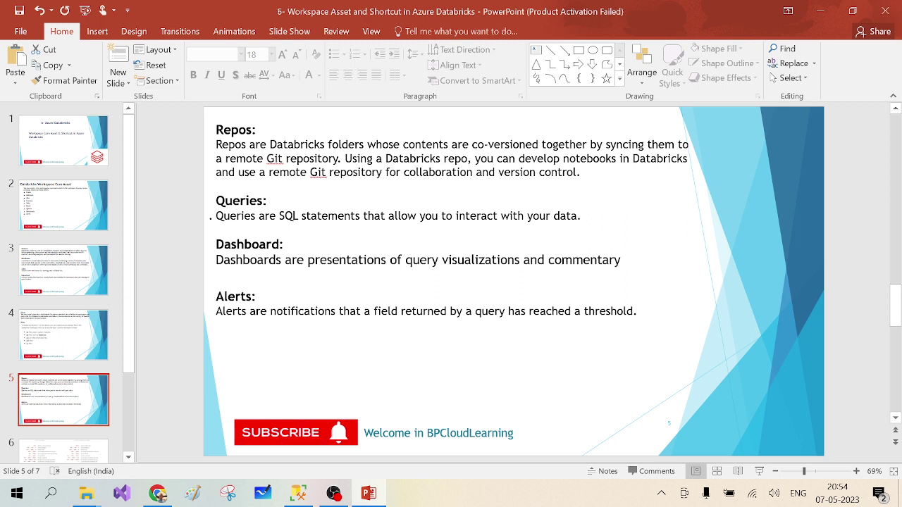
{"action": "left_click", "coordinate": [157, 493]}
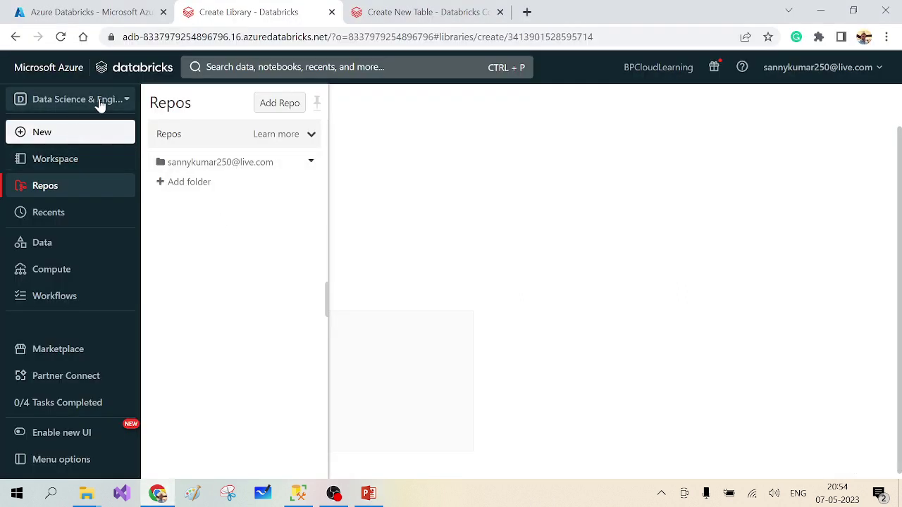
{"action": "left_click", "coordinate": [100, 103]}
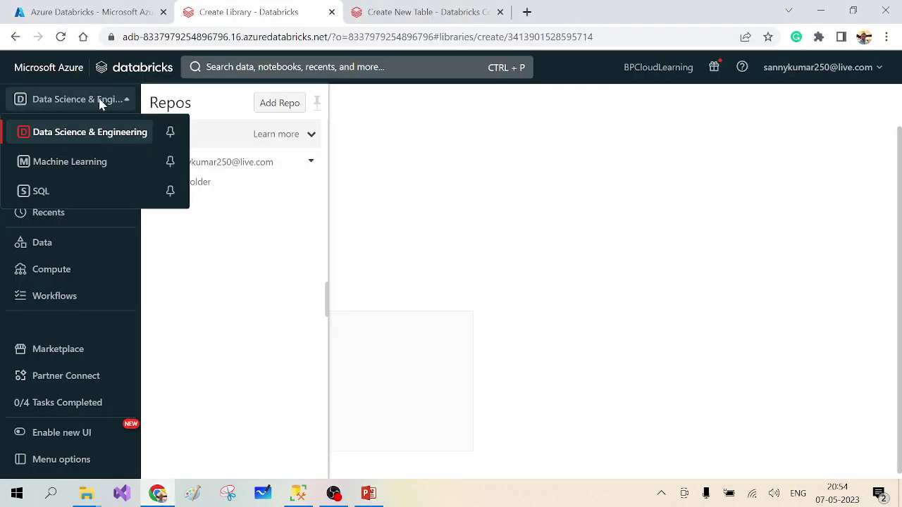
Step: Switch to the SQL persona and create a new blank query from the Queries page
{"action": "left_click", "coordinate": [41, 194]}
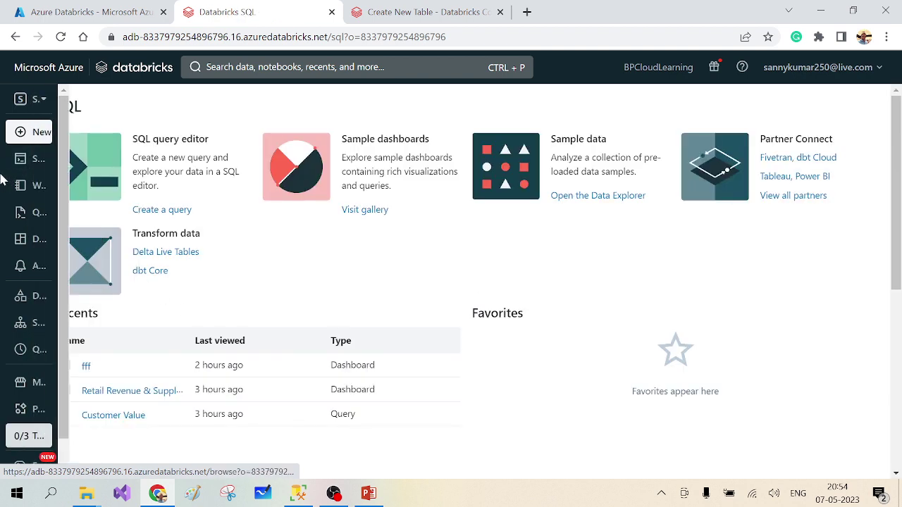
{"action": "left_click", "coordinate": [56, 159]}
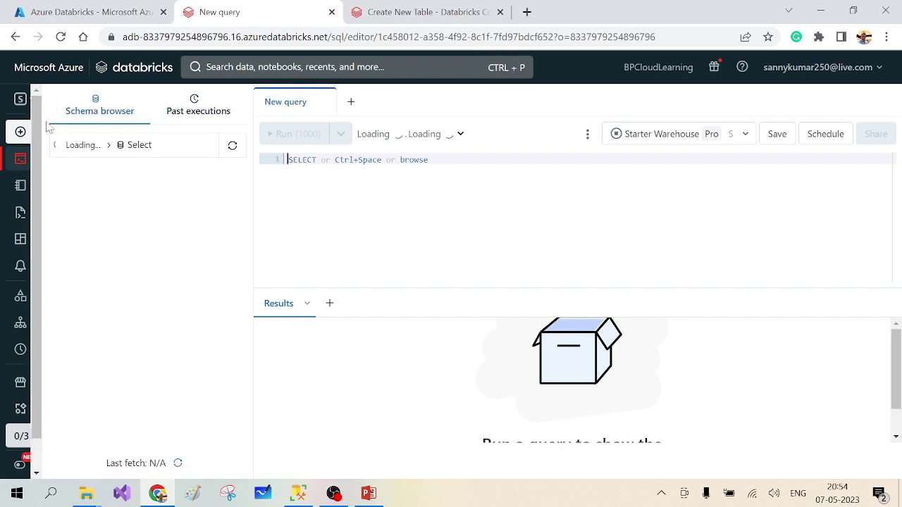
{"action": "mouse_move", "coordinate": [21, 185]}
{"action": "left_click", "coordinate": [45, 218]}
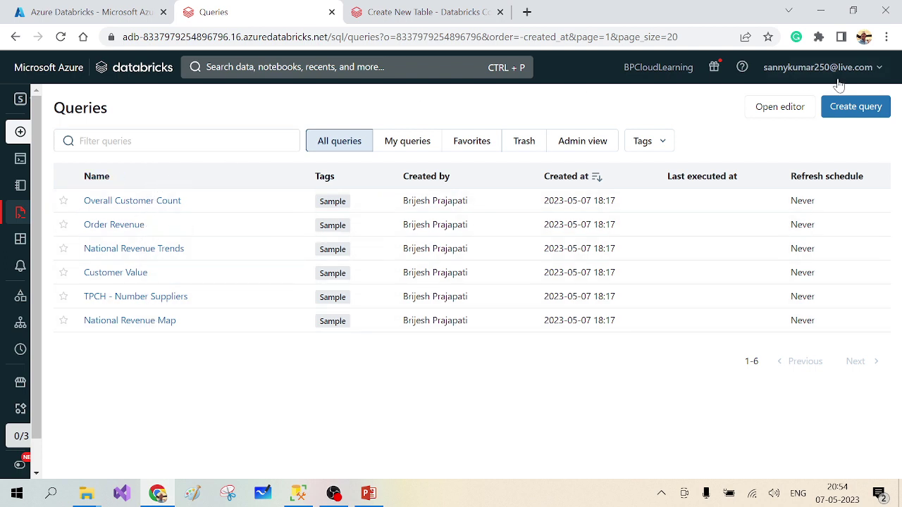
{"action": "left_click", "coordinate": [853, 112]}
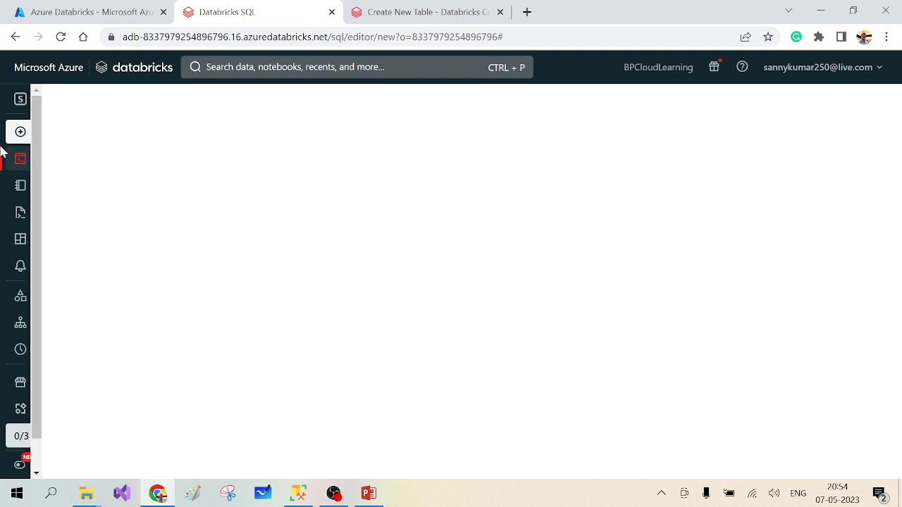
{"action": "left_click", "coordinate": [20, 98]}
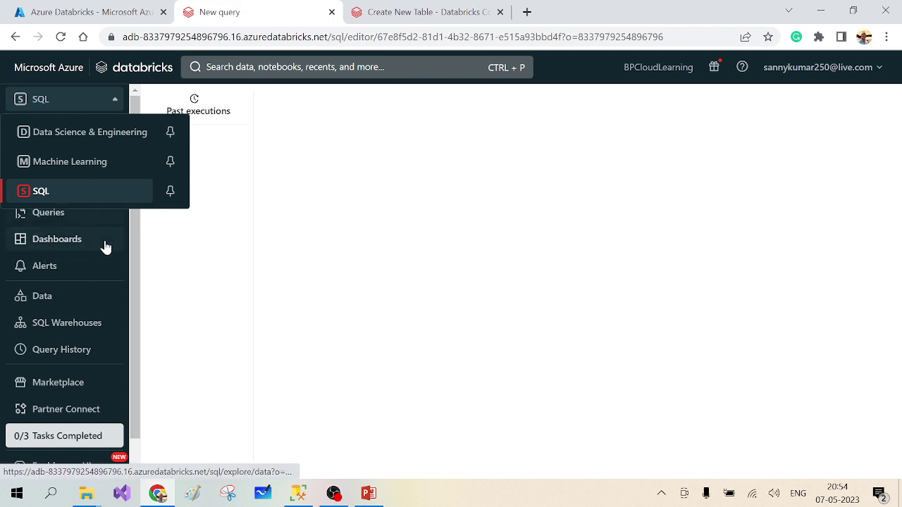
{"action": "scroll", "coordinate": [119, 229], "scroll_direction": "up", "scroll_amount": 1}
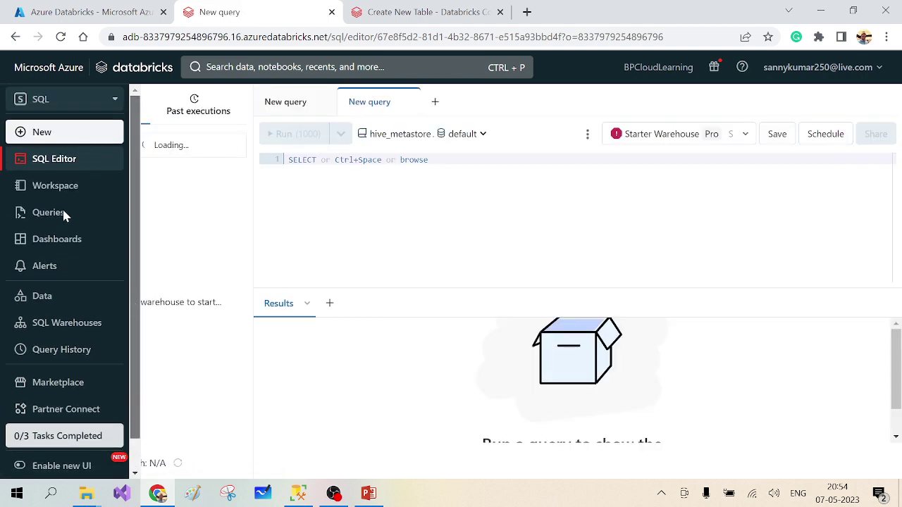
{"action": "left_click", "coordinate": [370, 496]}
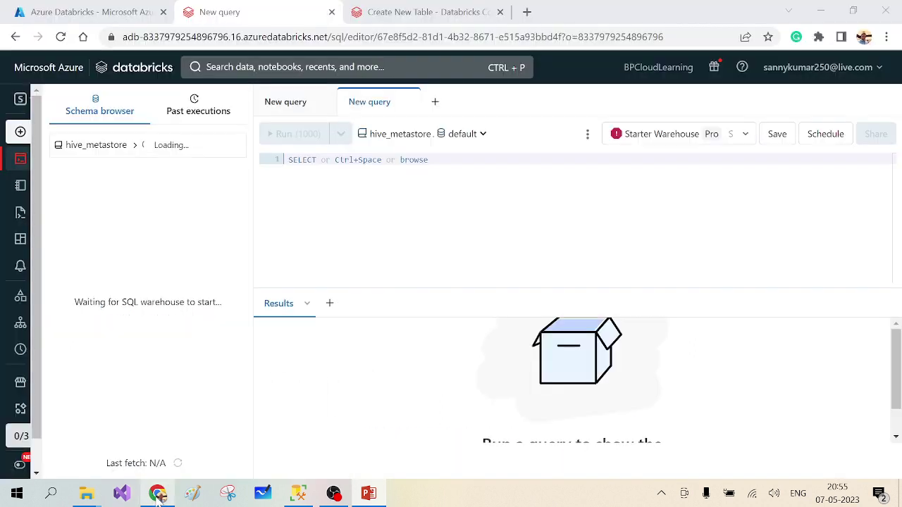
{"action": "left_click", "coordinate": [157, 493]}
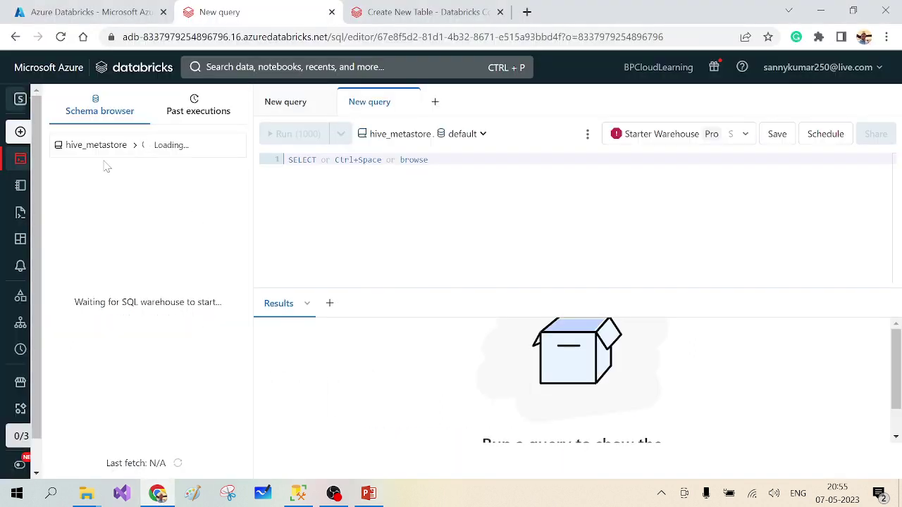
Step: Open the Dashboards page listing Retail Revenue & Supply Chain, with a quick look at slide 5
{"action": "mouse_move", "coordinate": [24, 159]}
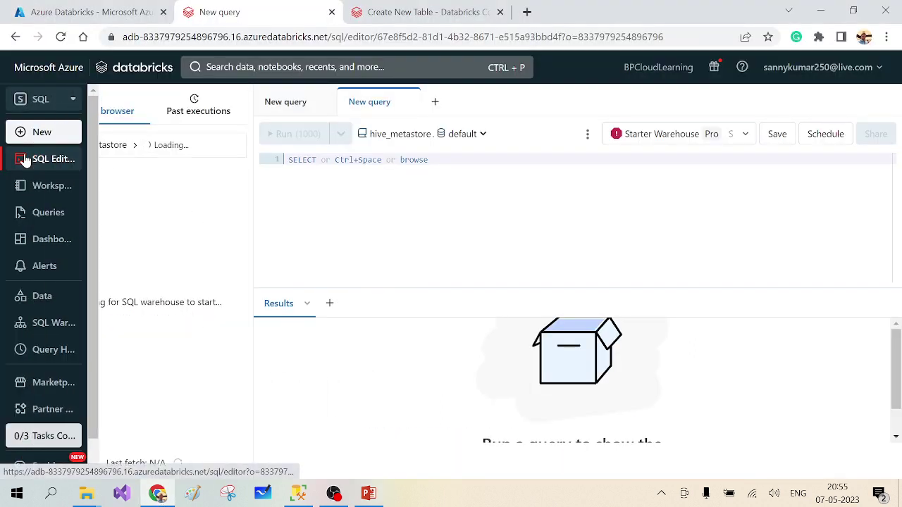
{"action": "left_click", "coordinate": [44, 238]}
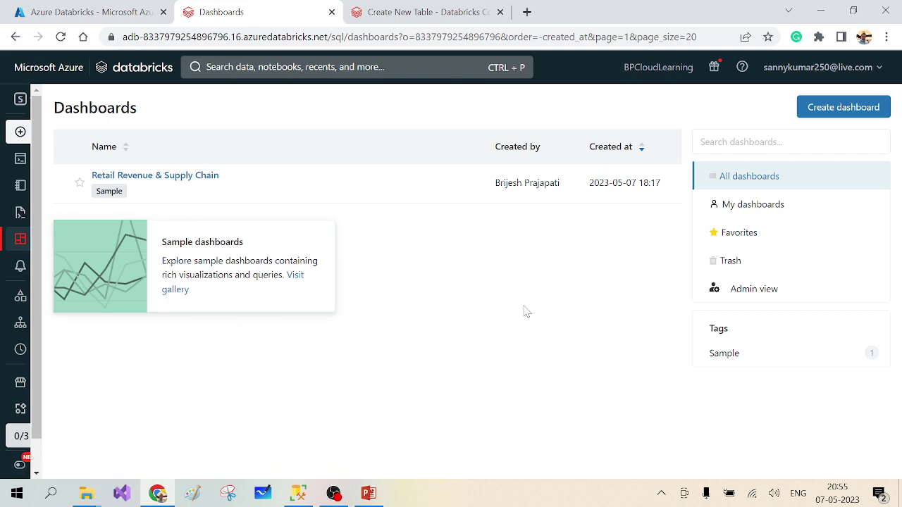
{"action": "left_click", "coordinate": [820, 11]}
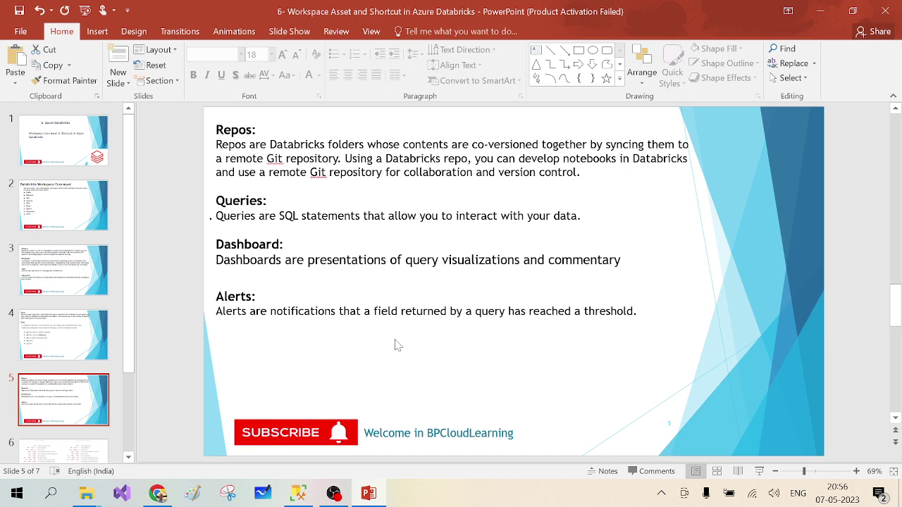
{"action": "left_click", "coordinate": [158, 493]}
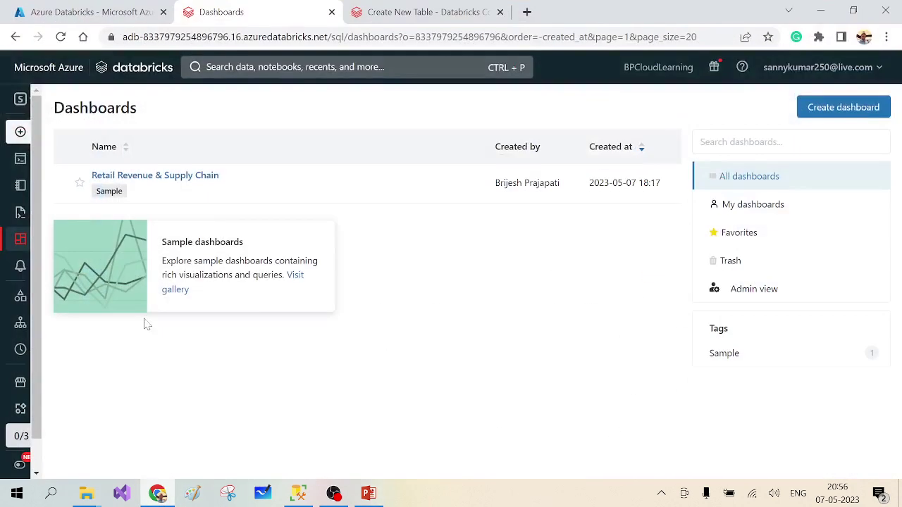
Step: Open an empty New alert form, preview its query list, then show PowerPoint slide 2 on core assets
{"action": "mouse_move", "coordinate": [14, 134]}
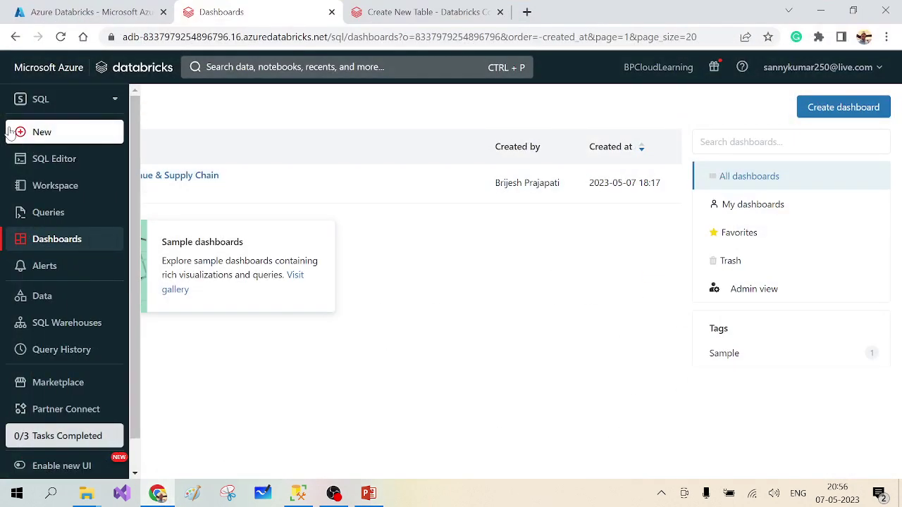
{"action": "left_click", "coordinate": [42, 272]}
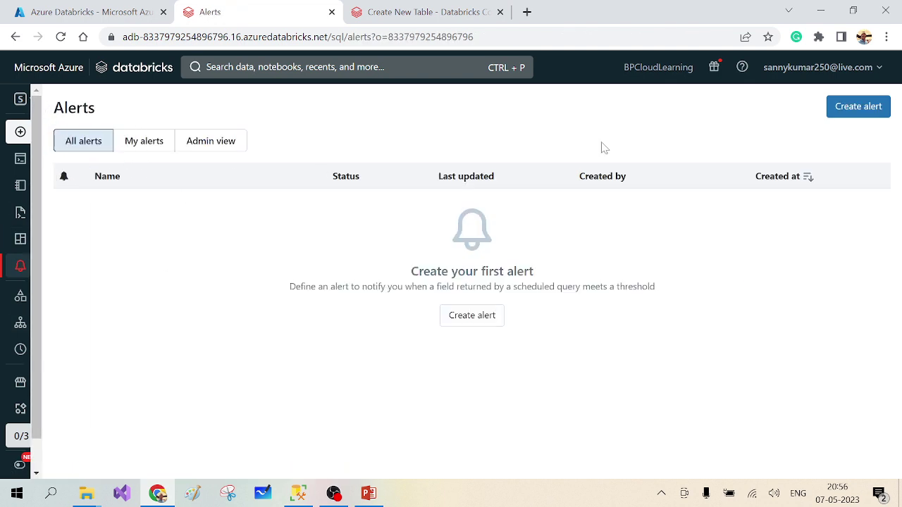
{"action": "left_click", "coordinate": [852, 113]}
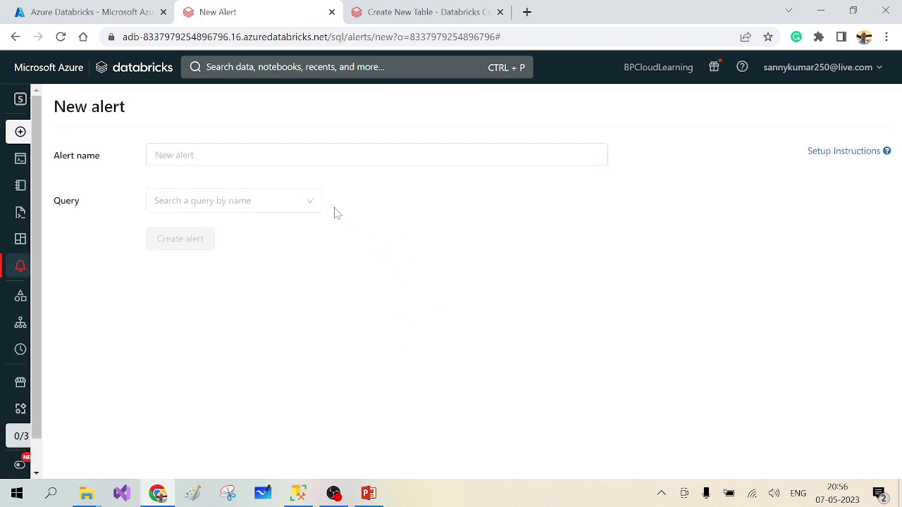
{"action": "left_click", "coordinate": [281, 203]}
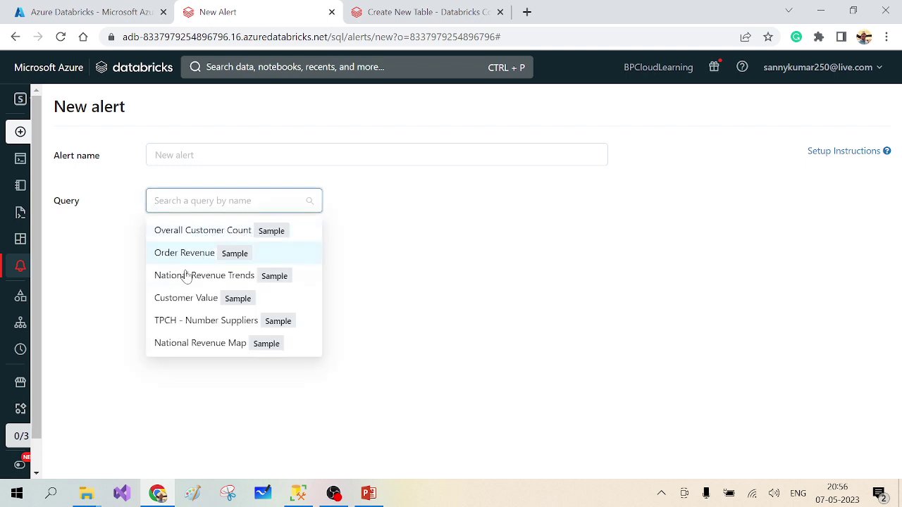
{"action": "left_click", "coordinate": [244, 155]}
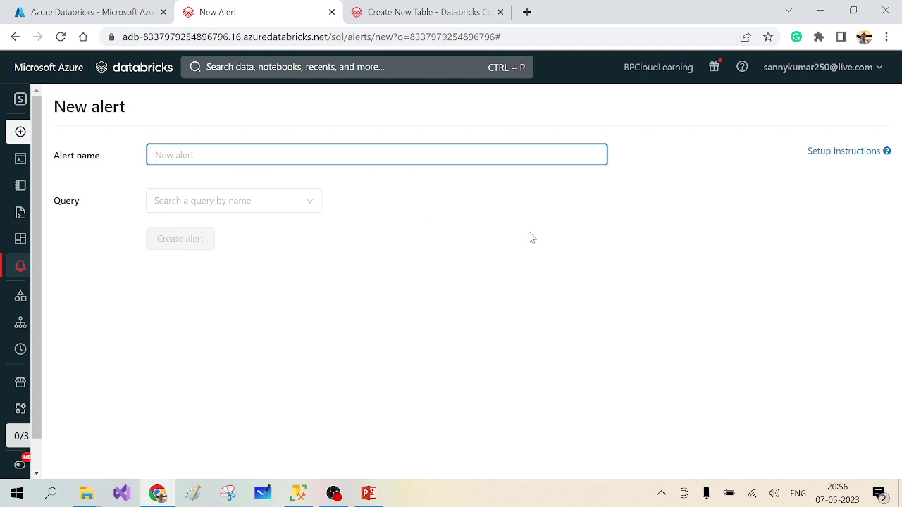
{"action": "left_click", "coordinate": [820, 11]}
{"action": "left_click", "coordinate": [45, 215]}
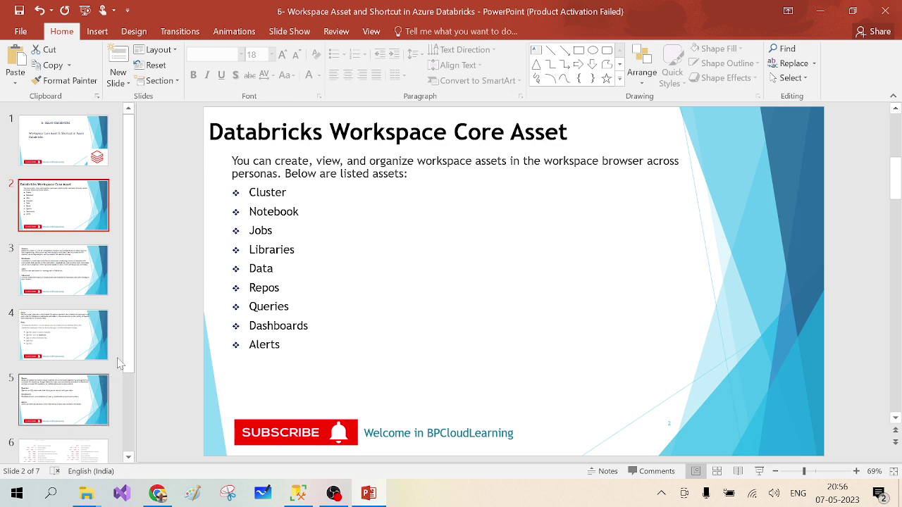
Step: Show the slide 6 keyboard shortcuts table, then bring back the Databricks Create New Table tab
{"action": "left_click_drag", "start_coordinate": [133, 320], "coordinate": [134, 399]}
{"action": "left_click", "coordinate": [70, 356]}
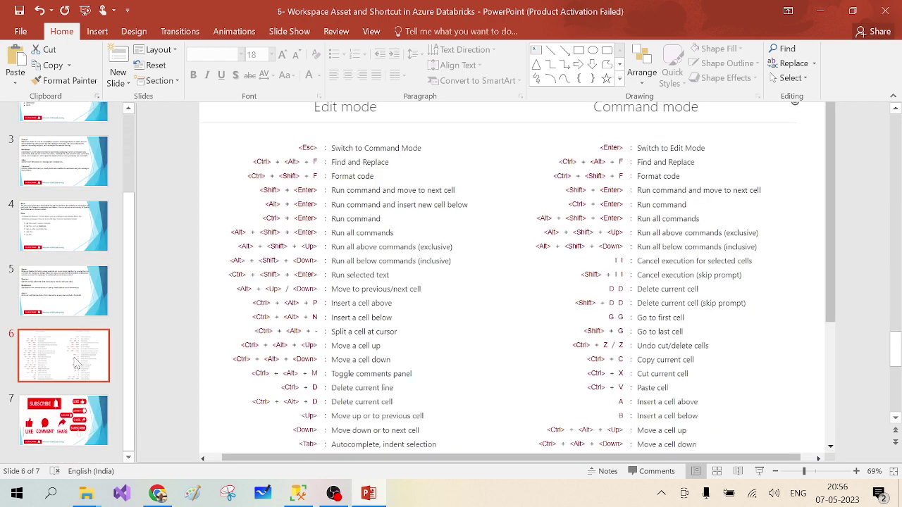
{"action": "left_click", "coordinate": [485, 258]}
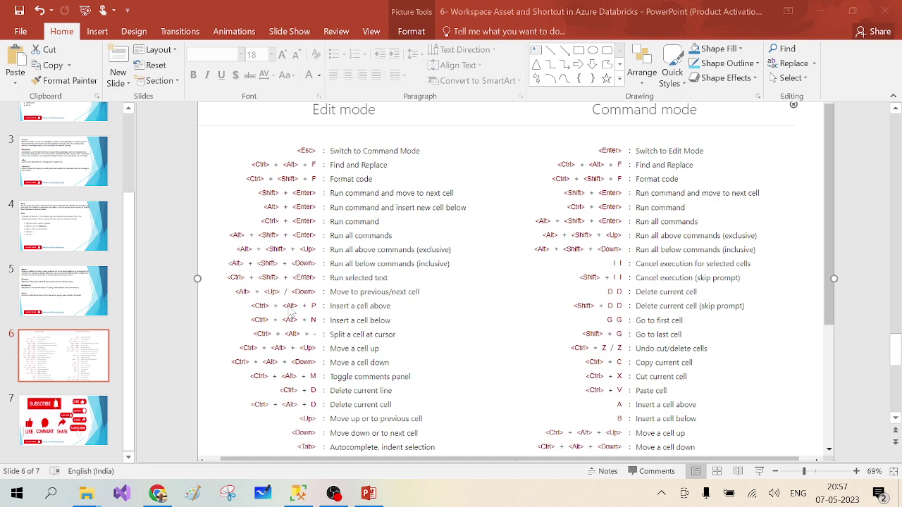
{"action": "left_click", "coordinate": [157, 493]}
{"action": "left_click", "coordinate": [413, 9]}
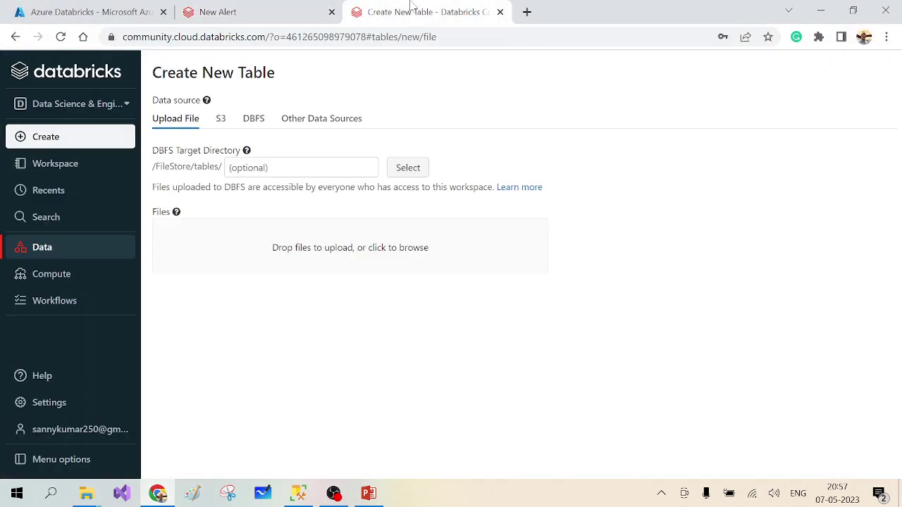
Step: Open demonotebbok from the Workspace browser and inspect the Cmd 1 cell's action menu
{"action": "left_click", "coordinate": [57, 165]}
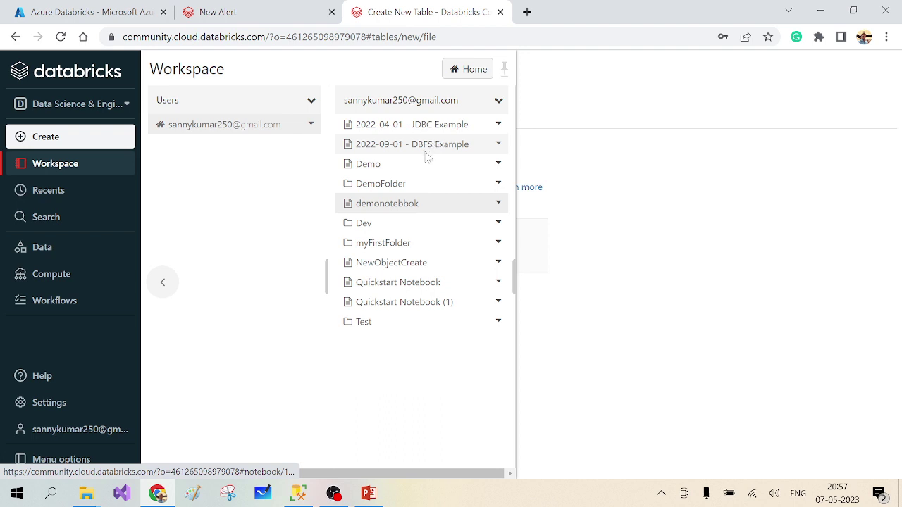
{"action": "left_click", "coordinate": [390, 204]}
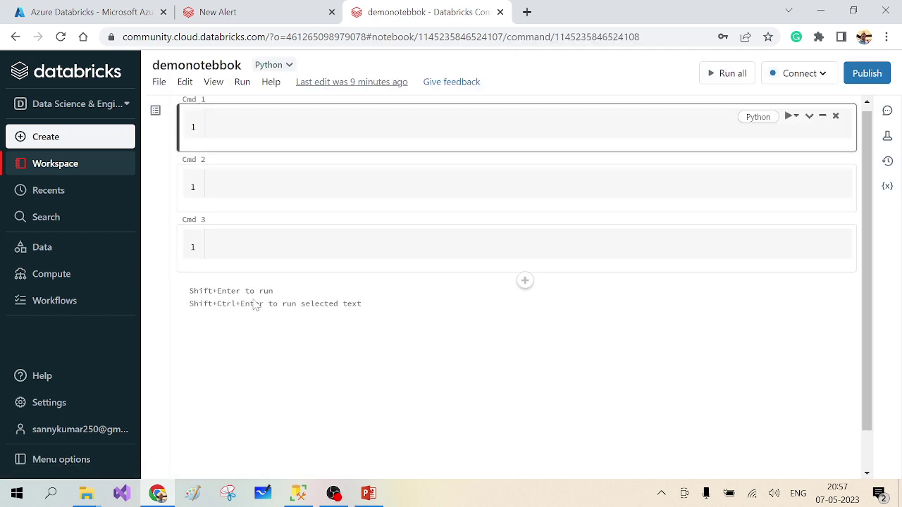
{"action": "left_click", "coordinate": [212, 127]}
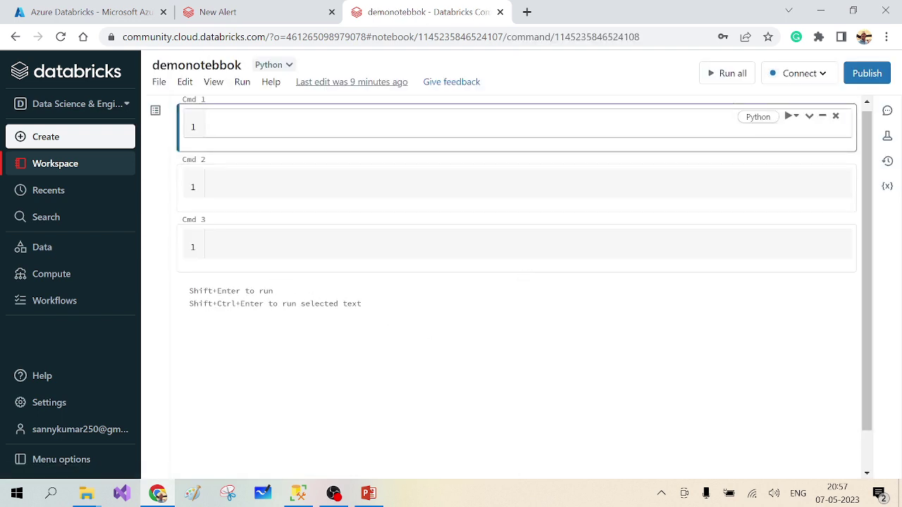
{"action": "left_click", "coordinate": [808, 119]}
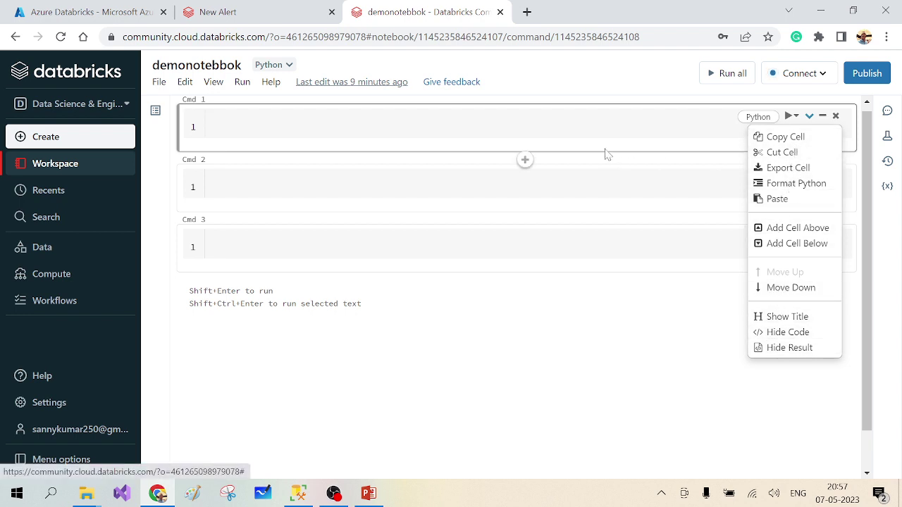
{"action": "left_click", "coordinate": [592, 130]}
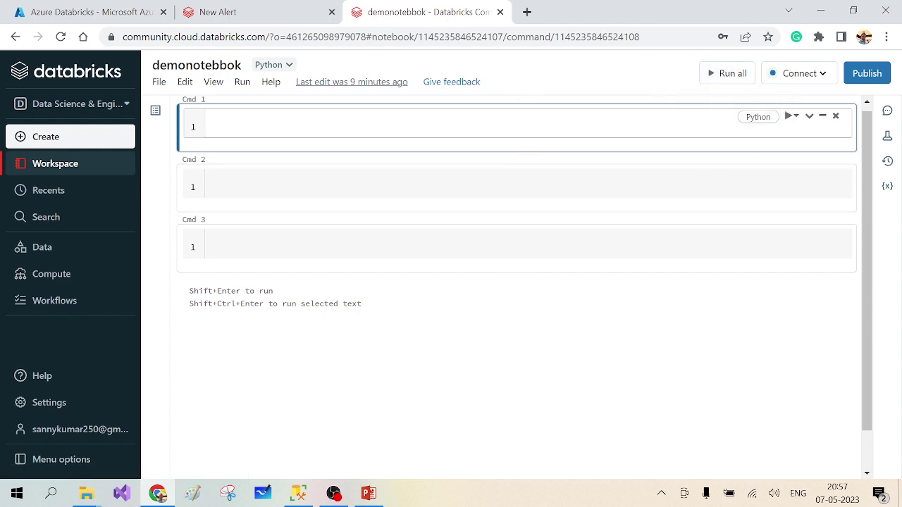
{"action": "left_click", "coordinate": [270, 83]}
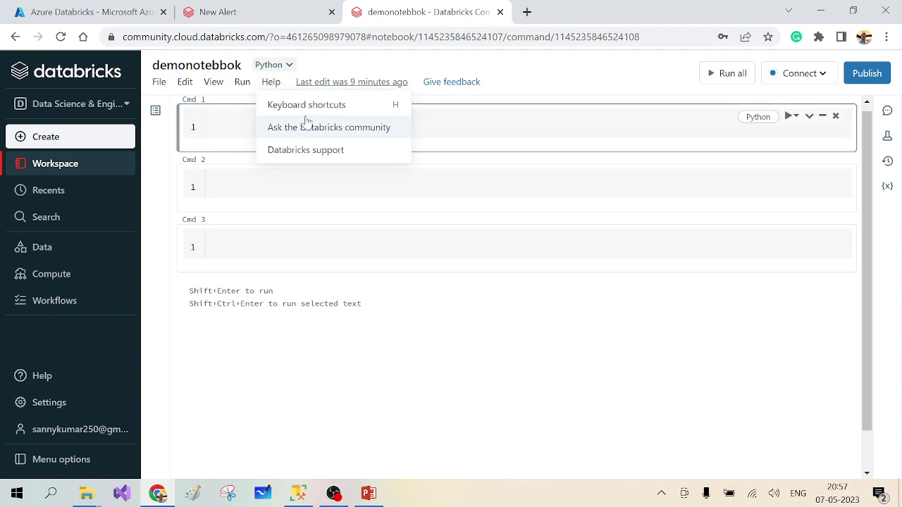
Step: Show the notebook keyboard shortcuts reference and scroll through the Edit and Command mode lists
{"action": "left_click", "coordinate": [341, 106]}
{"action": "scroll", "coordinate": [457, 301], "scroll_direction": "down", "scroll_amount": 1}
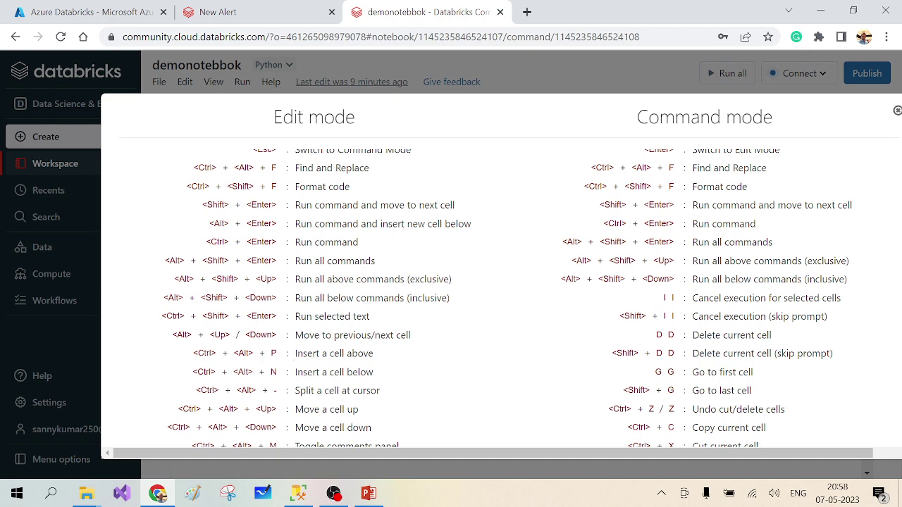
{"action": "scroll", "coordinate": [280, 327], "scroll_direction": "down", "scroll_amount": 1}
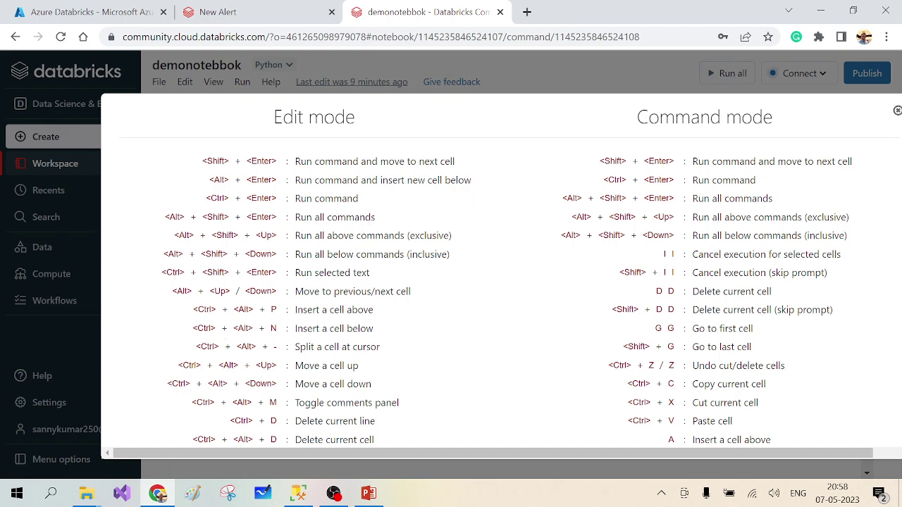
{"action": "scroll", "coordinate": [493, 296], "scroll_direction": "down", "scroll_amount": 1}
{"action": "scroll", "coordinate": [494, 296], "scroll_direction": "up", "scroll_amount": 2}
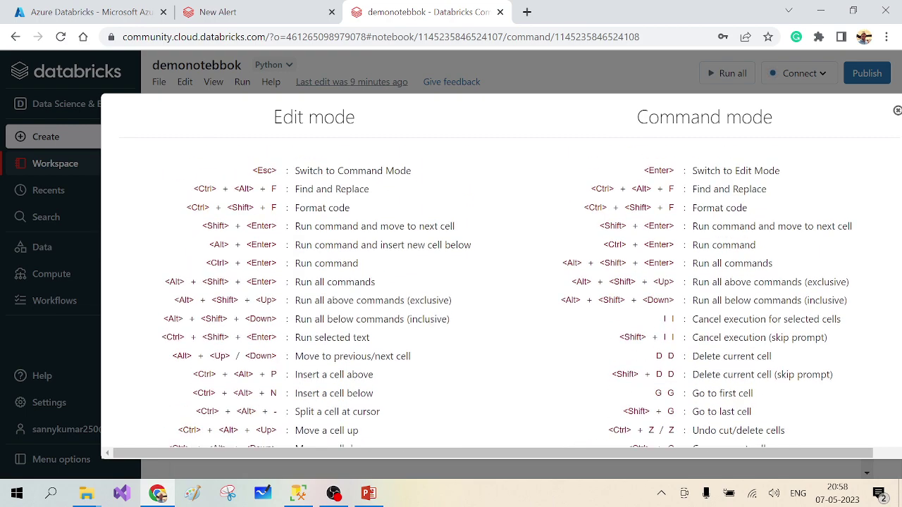
{"action": "scroll", "coordinate": [494, 296], "scroll_direction": "down", "scroll_amount": 3}
{"action": "scroll", "coordinate": [493, 296], "scroll_direction": "down", "scroll_amount": 2}
{"action": "scroll", "coordinate": [493, 296], "scroll_direction": "up", "scroll_amount": 5}
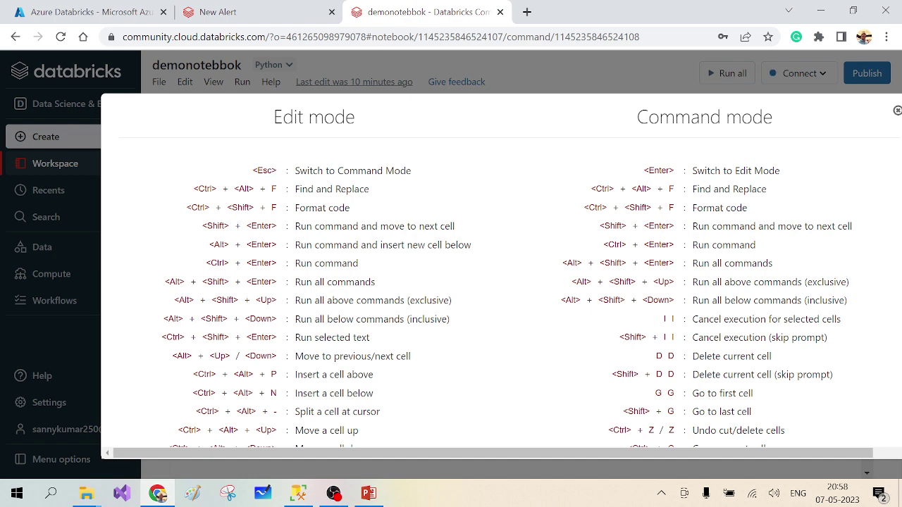
Step: Finish scanning the shortcuts, close the reference, and return to the PowerPoint slides
{"action": "scroll", "coordinate": [507, 281], "scroll_direction": "right", "scroll_amount": 1}
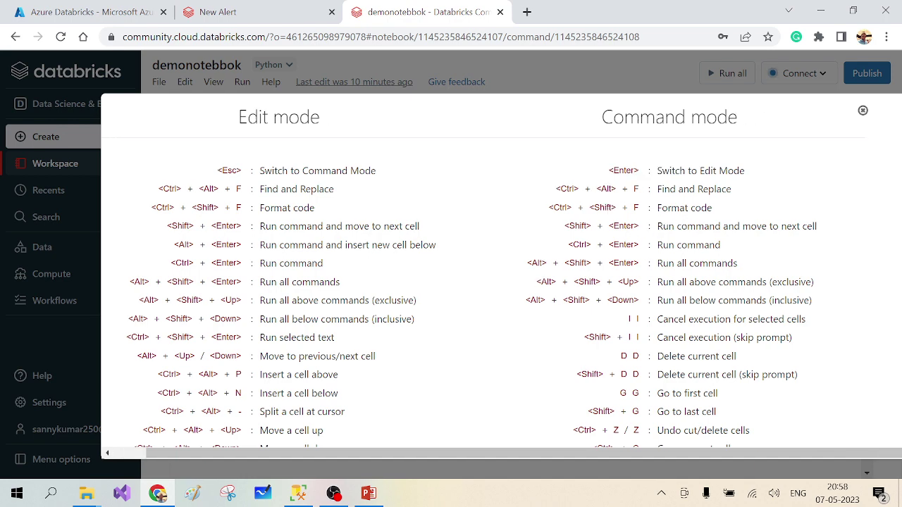
{"action": "scroll", "coordinate": [836, 139], "scroll_direction": "down", "scroll_amount": 3}
{"action": "scroll", "coordinate": [836, 138], "scroll_direction": "up", "scroll_amount": 3}
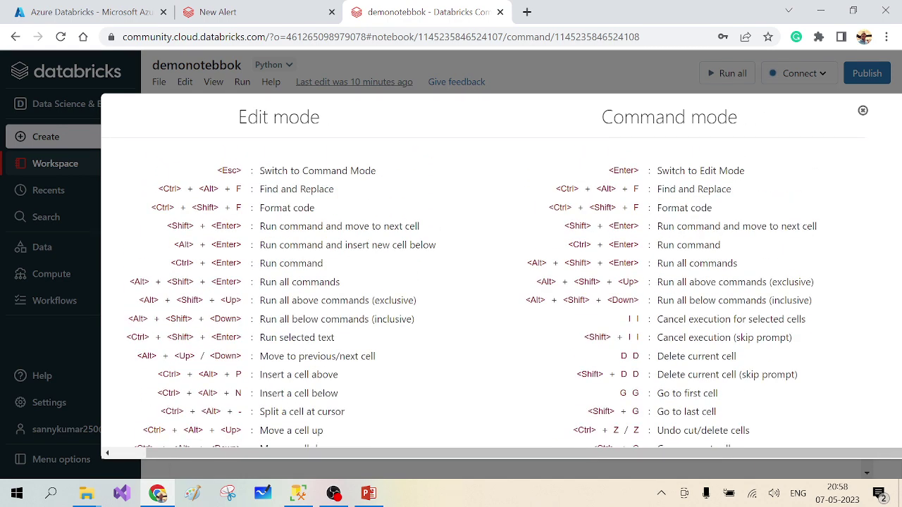
{"action": "left_click", "coordinate": [863, 112]}
{"action": "left_click", "coordinate": [369, 493]}
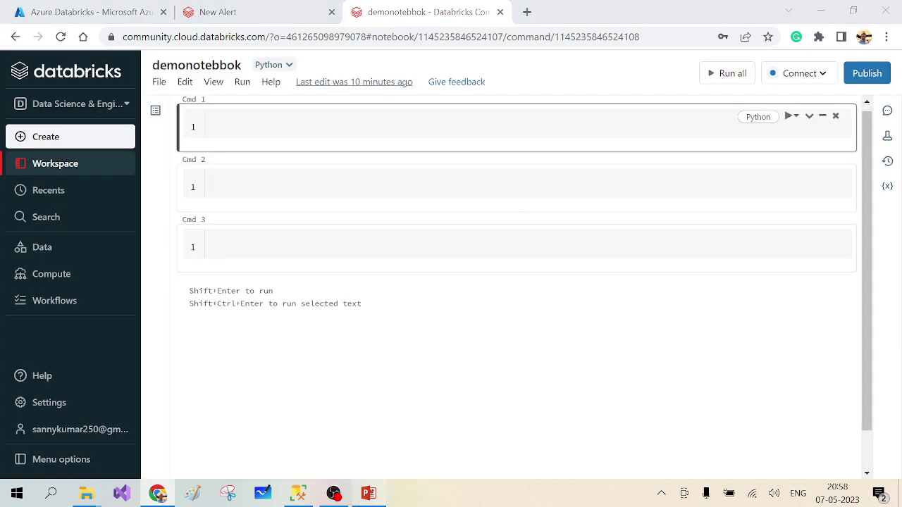
Step: Deselect the shortcuts picture and move through the slide thumbnails to the Subscribe/Like/Comment/Share slide 7
{"action": "scroll", "coordinate": [320, 310], "scroll_direction": "down", "scroll_amount": 1}
{"action": "scroll", "coordinate": [320, 314], "scroll_direction": "up", "scroll_amount": 2}
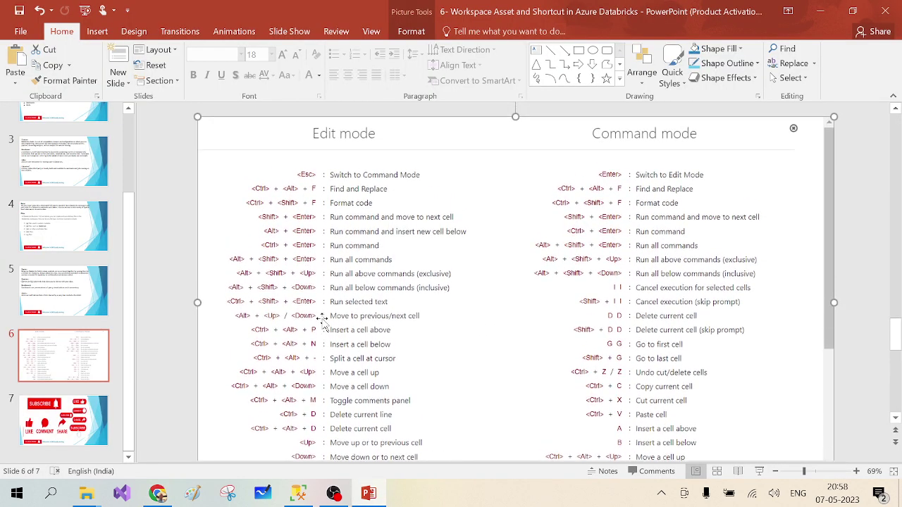
{"action": "left_click", "coordinate": [63, 352]}
{"action": "scroll", "coordinate": [78, 303], "scroll_direction": "up", "scroll_amount": 3}
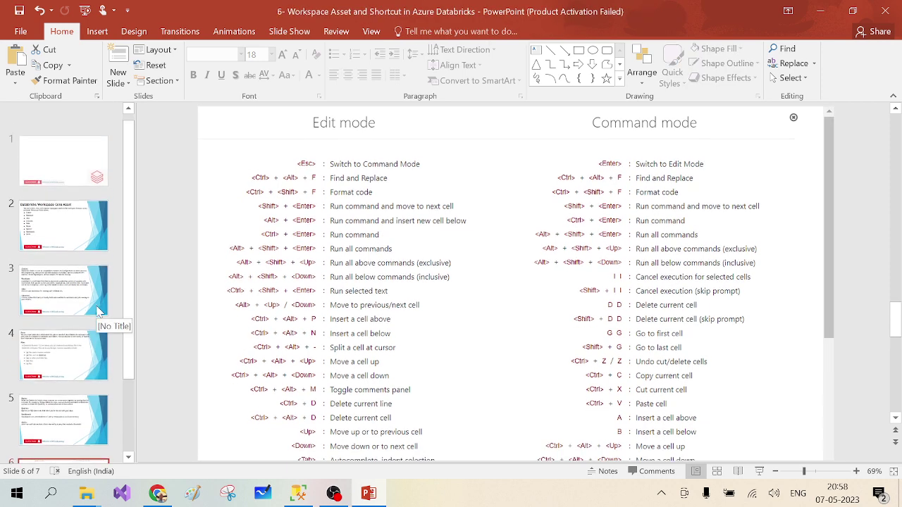
{"action": "left_click", "coordinate": [62, 211]}
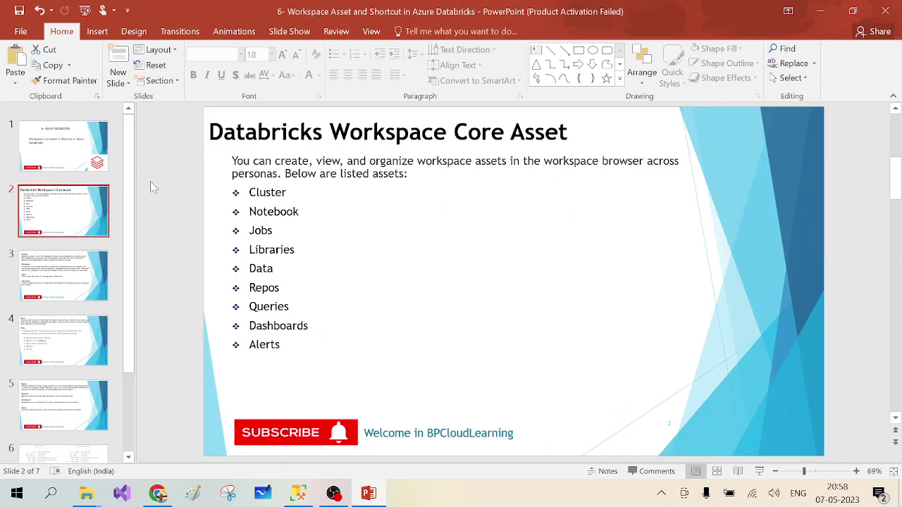
{"action": "scroll", "coordinate": [62, 395], "scroll_direction": "down", "scroll_amount": 3}
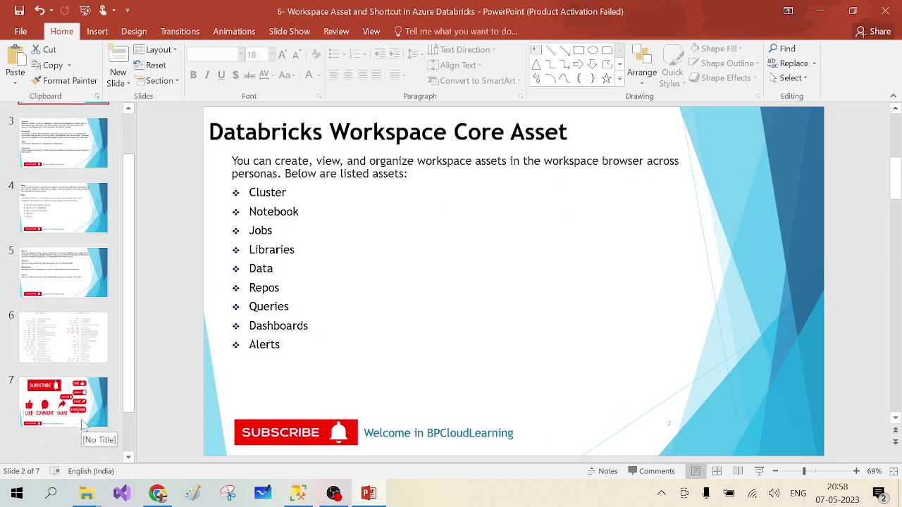
{"action": "left_click", "coordinate": [62, 373]}
{"action": "left_click", "coordinate": [65, 423]}
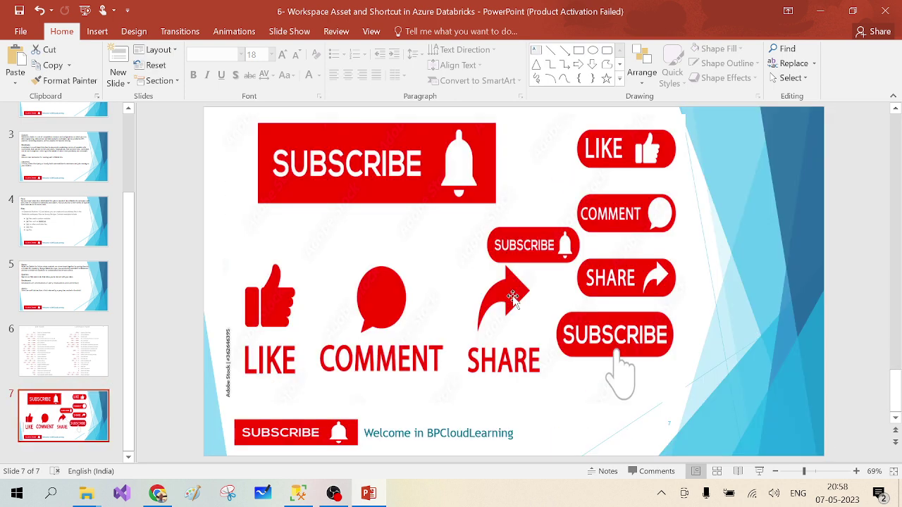